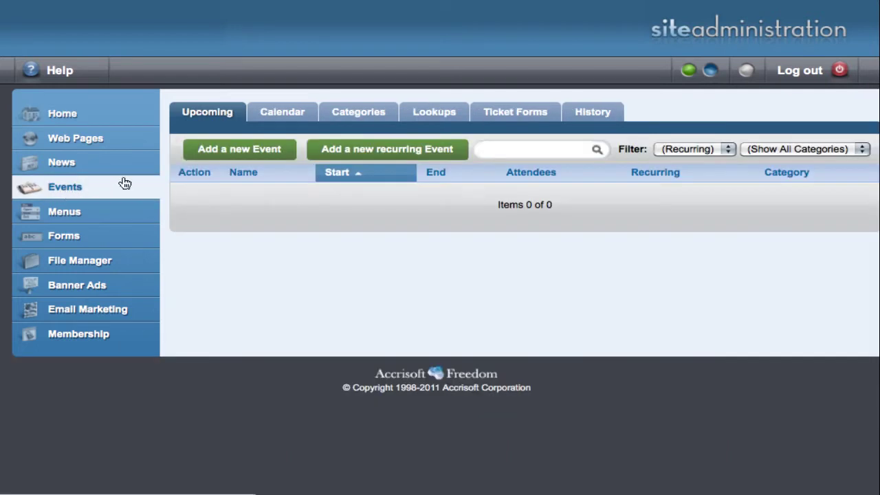
Step: Create a new event titled Sarasota Trade Show in the Main category, with start and end dates of 10/4/2011
{"action": "left_click", "coordinate": [211, 150]}
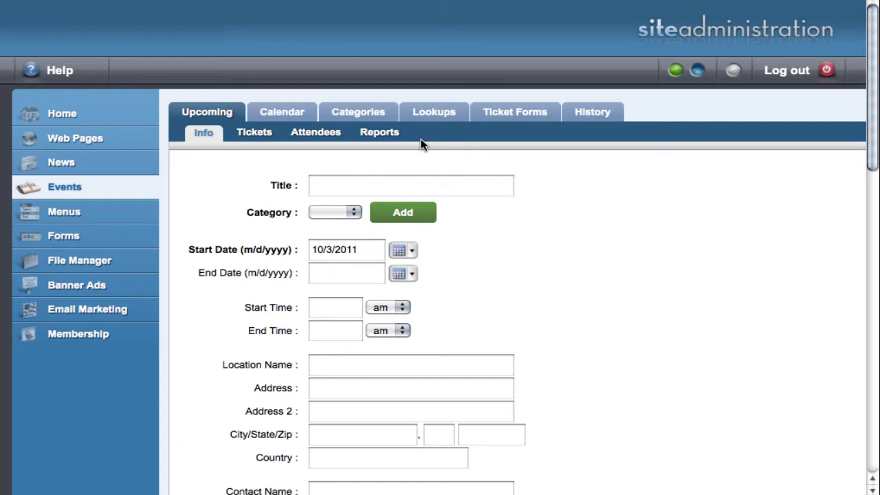
{"action": "left_click", "coordinate": [365, 182]}
{"action": "type", "text": "Saras"}
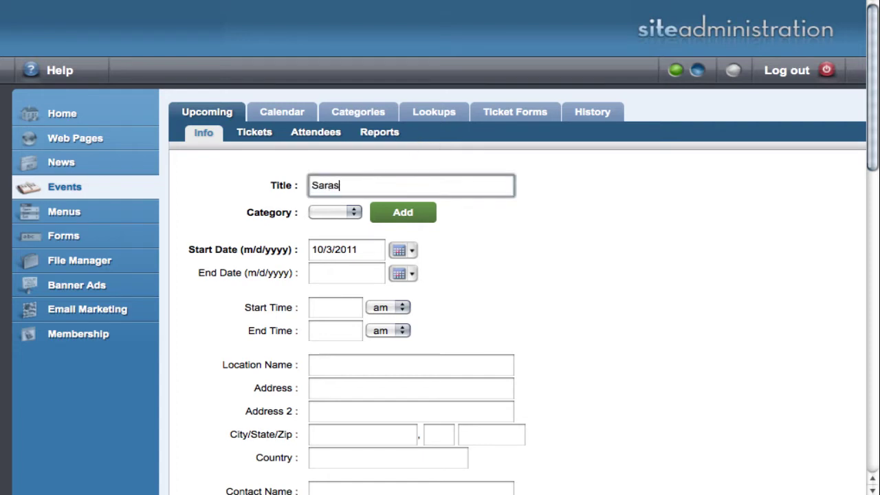
{"action": "type", "text": "ota Trade Show"}
{"action": "left_click", "coordinate": [325, 214]}
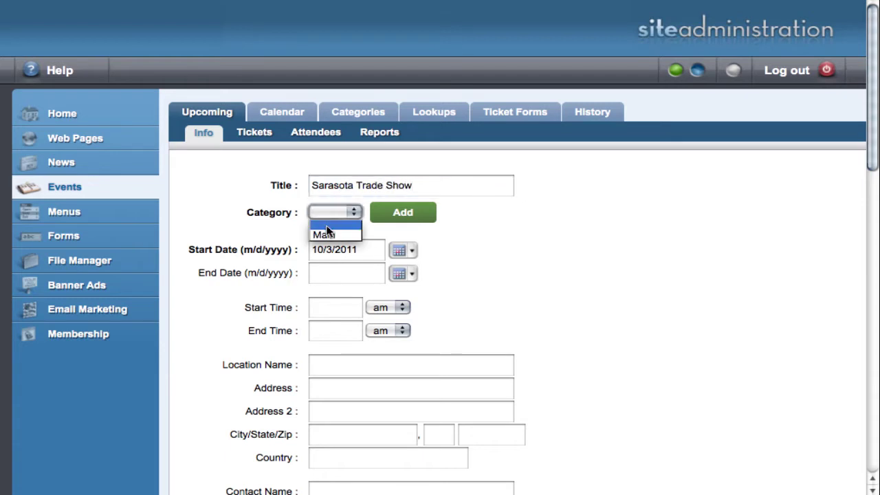
{"action": "left_click", "coordinate": [326, 234]}
{"action": "left_click", "coordinate": [398, 250]}
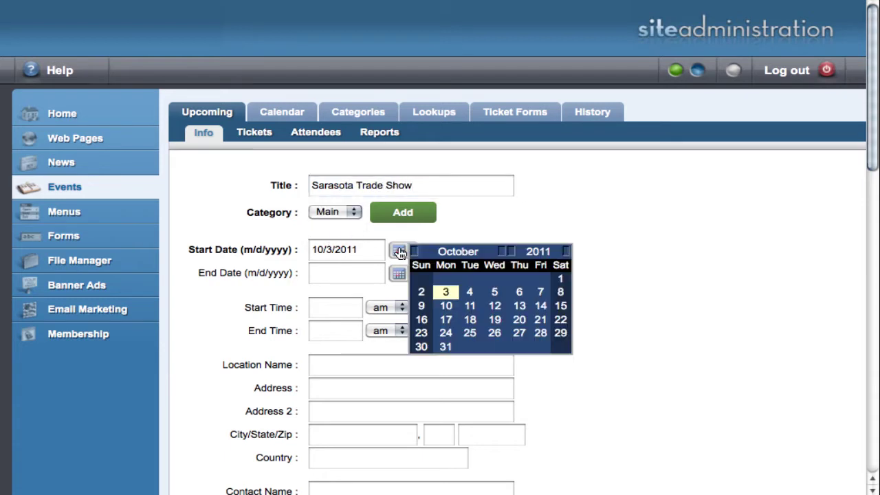
{"action": "left_click", "coordinate": [469, 293]}
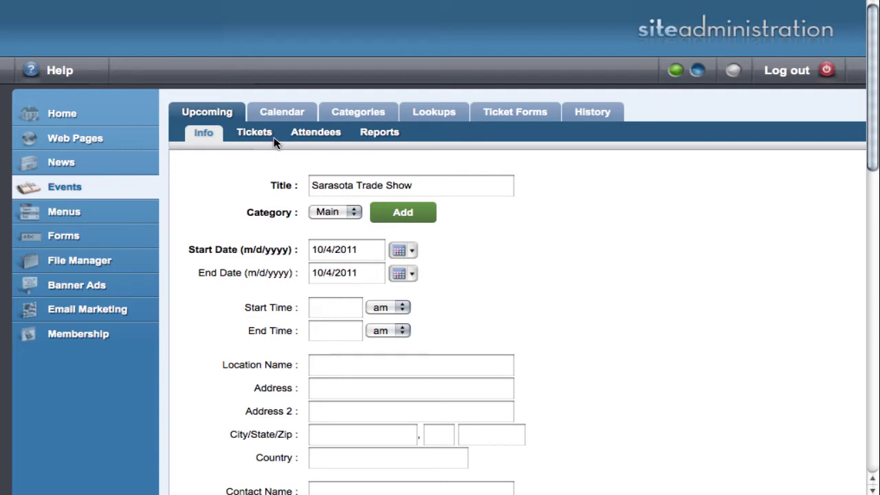
Step: Check the event's ticket number settings and add the Standard RSVP ticket form to the event
{"action": "left_click", "coordinate": [254, 133]}
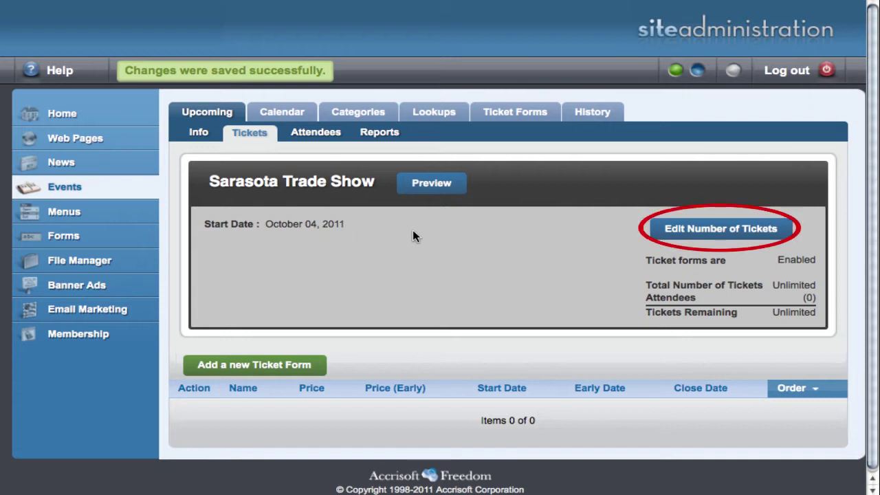
{"action": "left_click", "coordinate": [661, 231]}
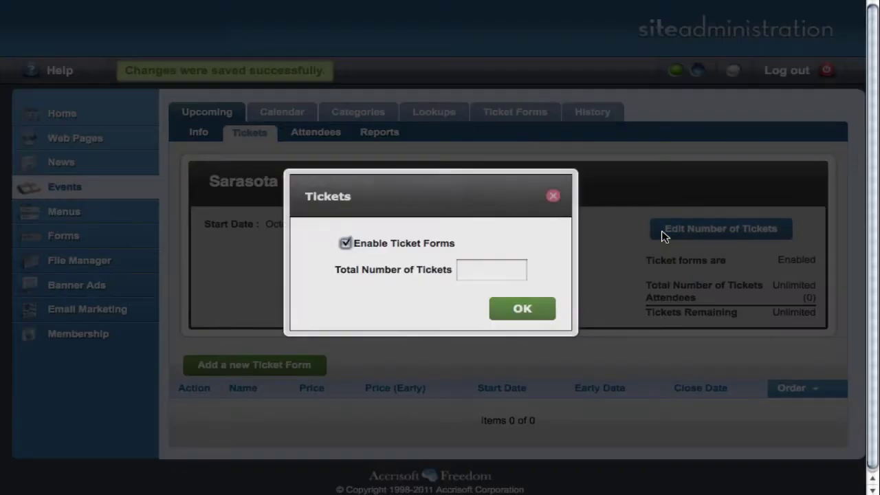
{"action": "left_click", "coordinate": [553, 198]}
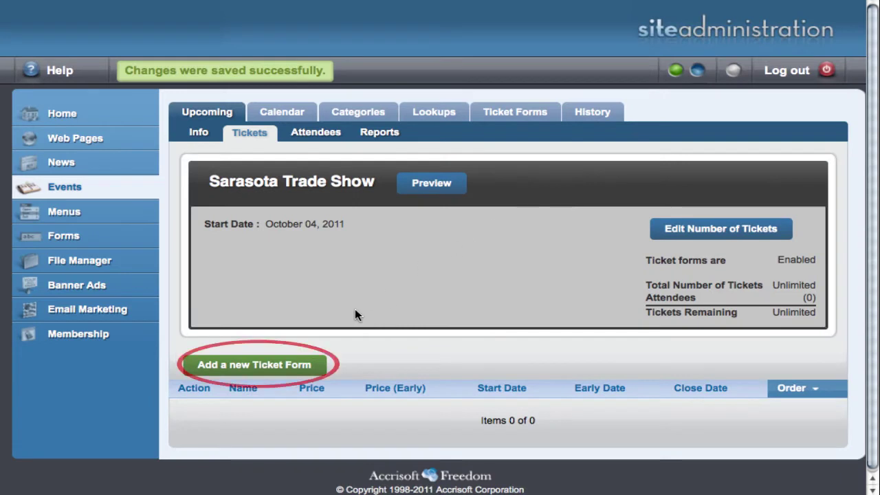
{"action": "left_click", "coordinate": [319, 365]}
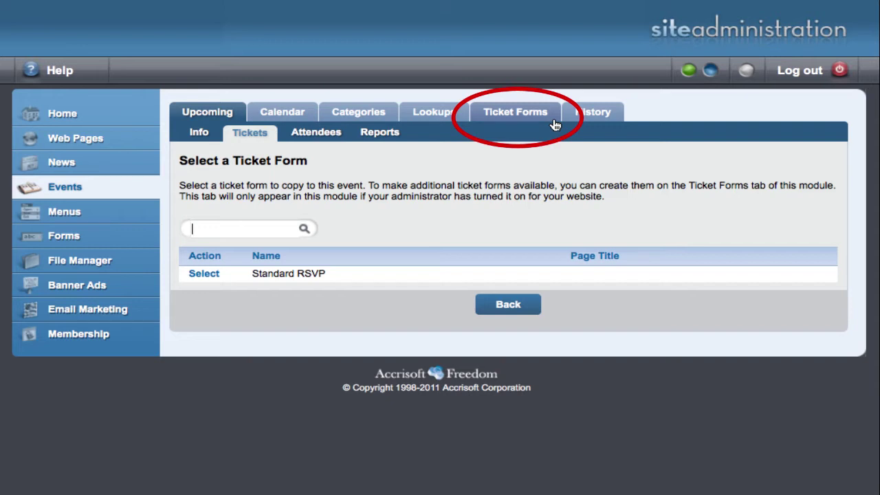
{"action": "left_click", "coordinate": [213, 275]}
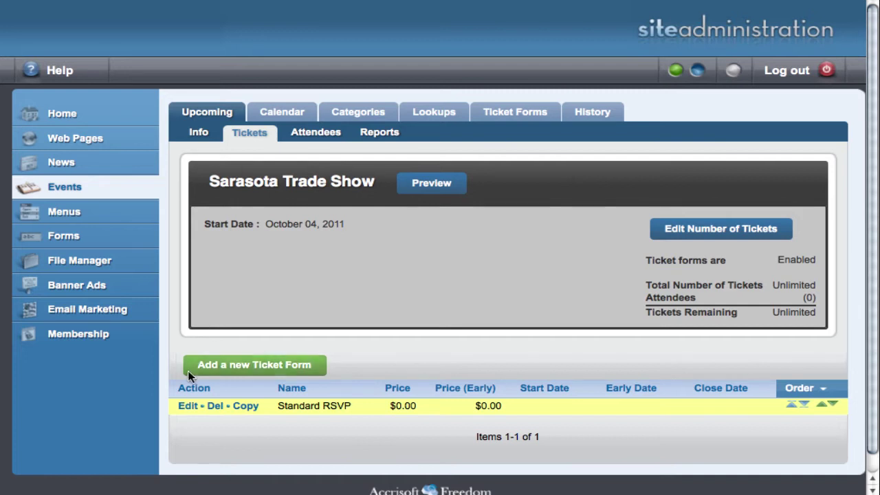
Step: Open the Standard RSVP form for editing and add the Credit Card Snippet - with gateway to its fields
{"action": "left_click", "coordinate": [187, 406]}
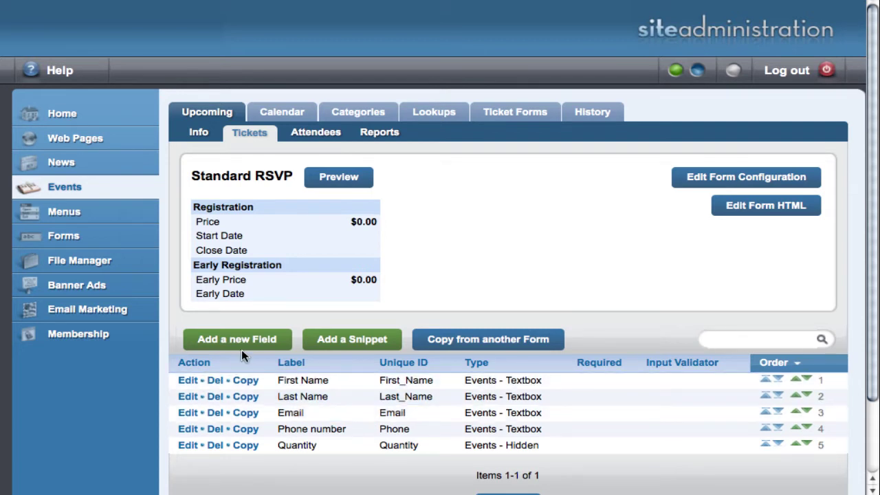
{"action": "left_click", "coordinate": [342, 347]}
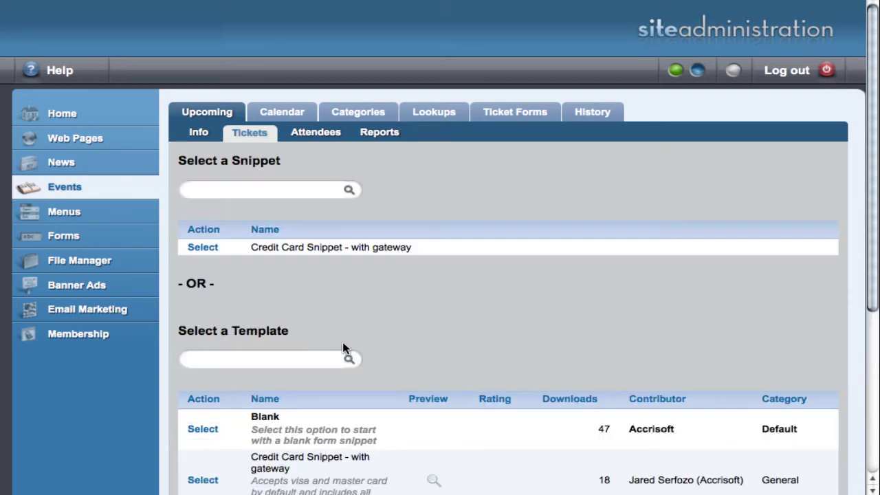
{"action": "left_click", "coordinate": [203, 249]}
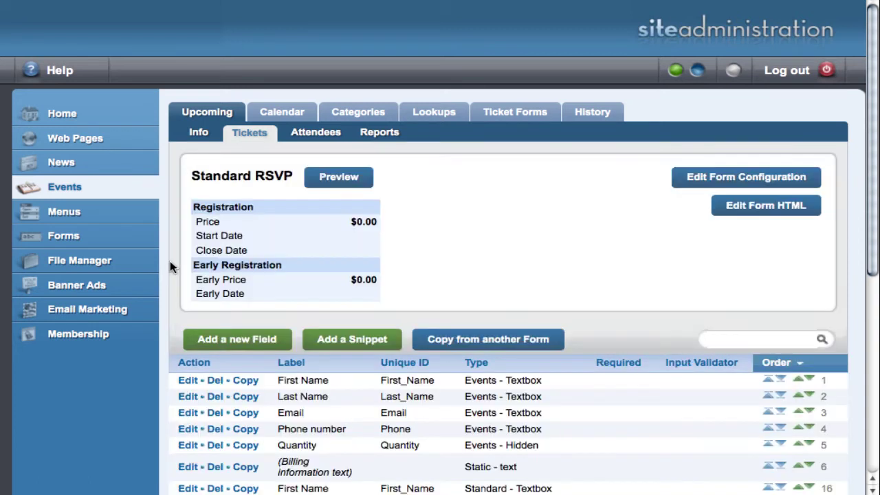
{"action": "scroll", "coordinate": [170, 260], "scroll_direction": "down", "scroll_amount": 1}
{"action": "scroll", "coordinate": [170, 262], "scroll_direction": "down", "scroll_amount": 4}
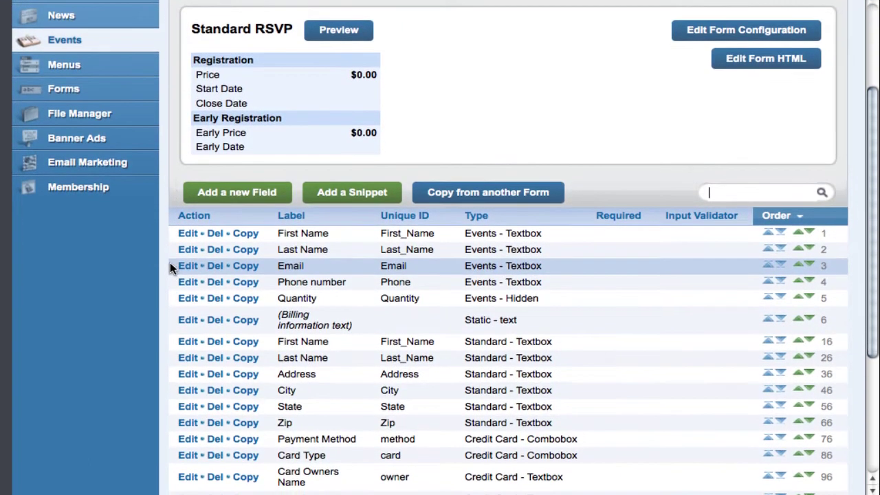
{"action": "scroll", "coordinate": [170, 262], "scroll_direction": "up", "scroll_amount": 4}
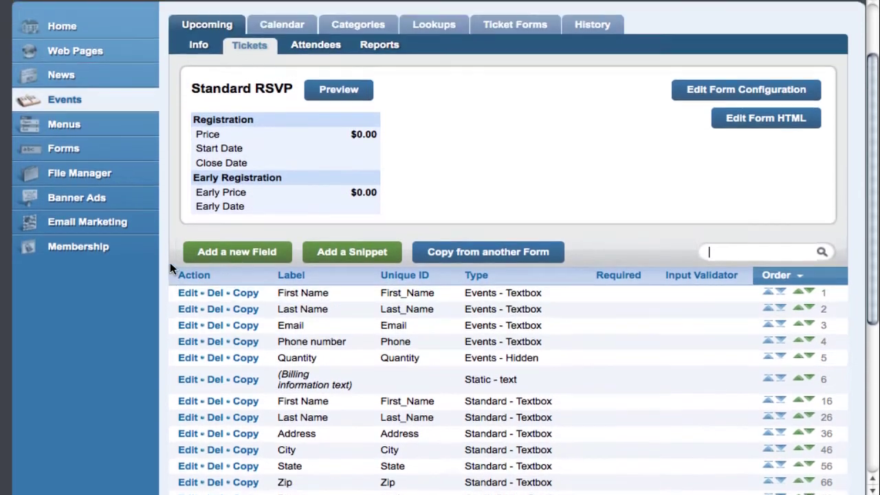
{"action": "scroll", "coordinate": [170, 262], "scroll_direction": "up", "scroll_amount": 1}
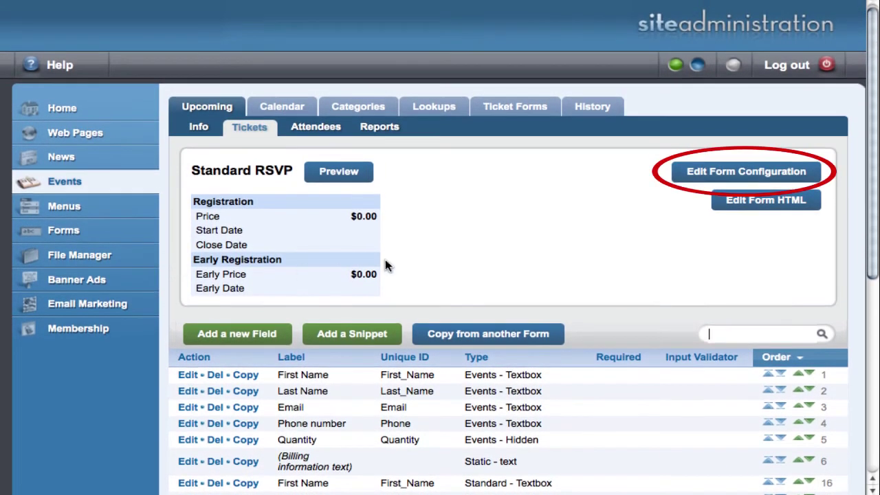
Step: Configure the form's ticket pricing with price 25, start date 10/3/2011 and close date 10/4/2011 at 8 pm
{"action": "left_click", "coordinate": [699, 180]}
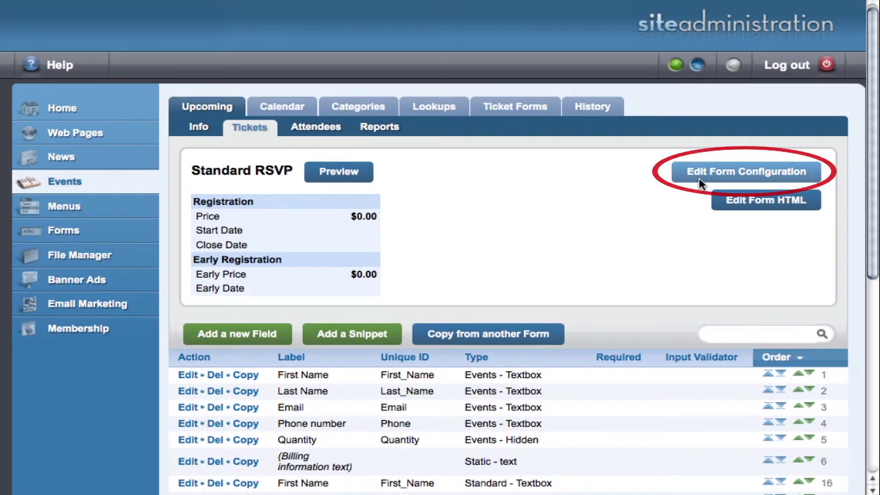
{"action": "left_click", "coordinate": [494, 175]}
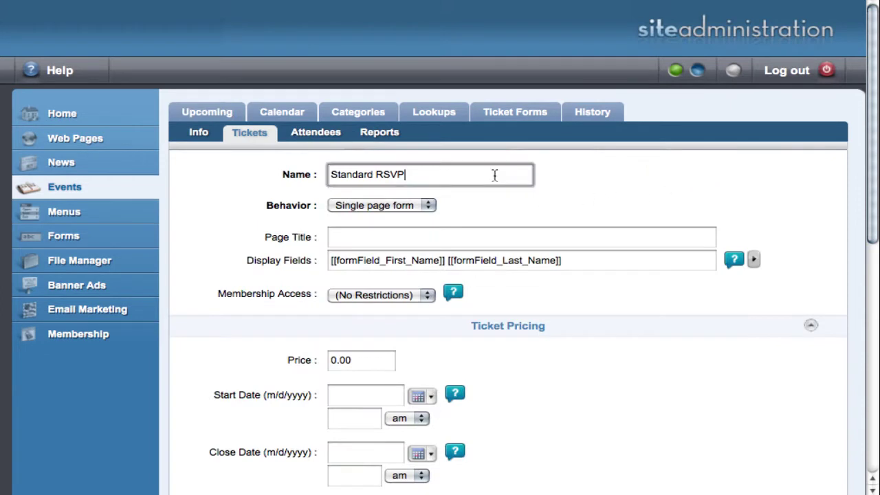
{"action": "scroll", "coordinate": [478, 206], "scroll_direction": "down", "scroll_amount": 5}
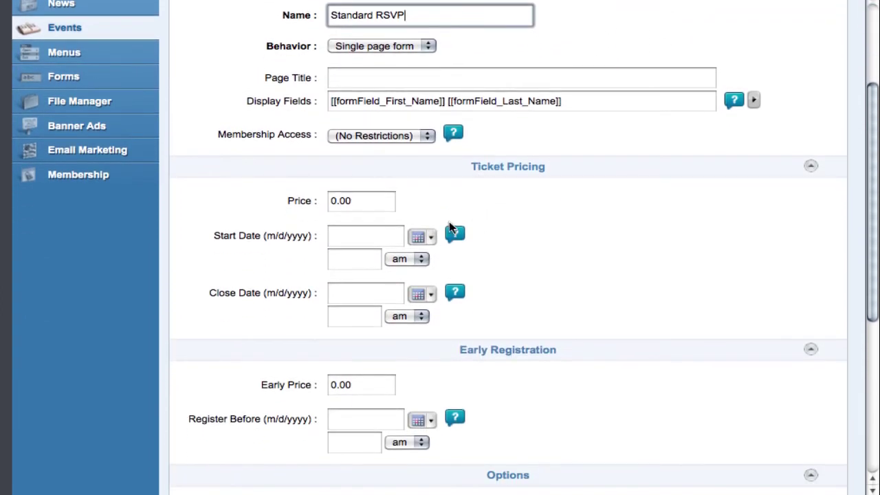
{"action": "left_click", "coordinate": [420, 236]}
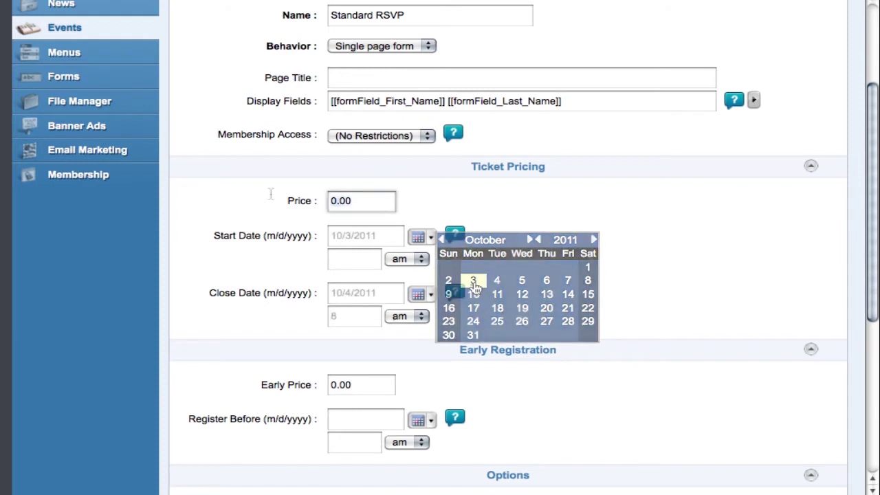
{"action": "left_click", "coordinate": [275, 199]}
{"action": "type", "text": "25"}
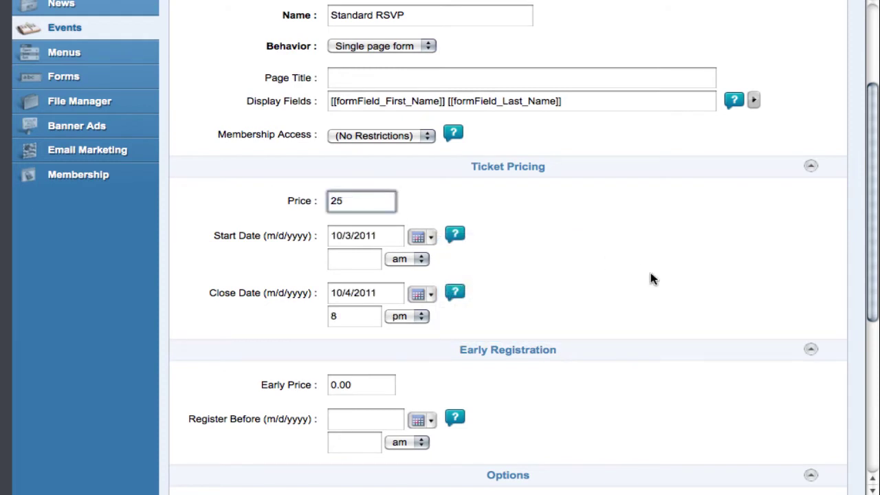
Step: Look through the early registration, notification and thank-you options, and save the ticket form configuration
{"action": "scroll", "coordinate": [650, 278], "scroll_direction": "down", "scroll_amount": 10}
{"action": "left_click", "coordinate": [566, 362]}
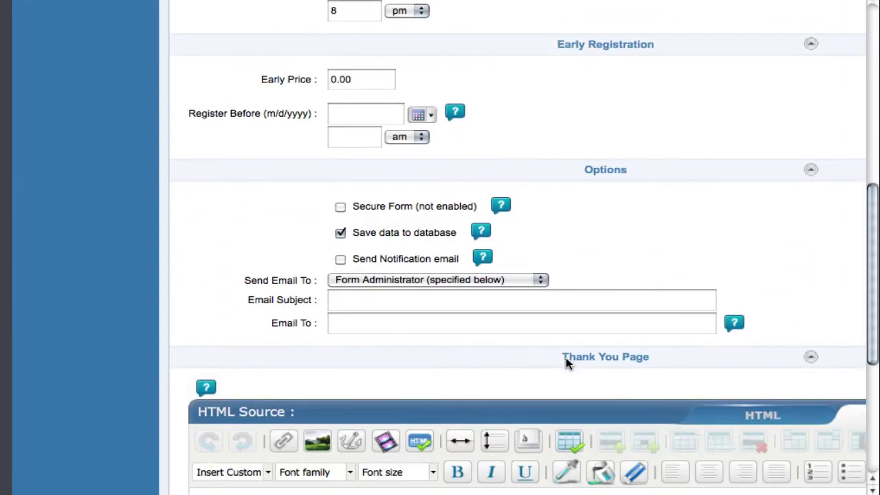
{"action": "scroll", "coordinate": [587, 334], "scroll_direction": "down", "scroll_amount": 9}
{"action": "left_click", "coordinate": [590, 364]}
{"action": "scroll", "coordinate": [590, 368], "scroll_direction": "down", "scroll_amount": 4}
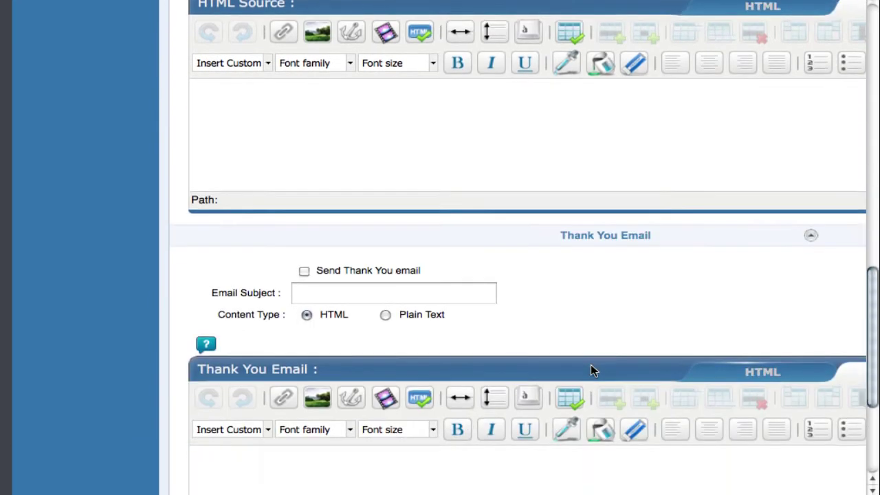
{"action": "scroll", "coordinate": [591, 367], "scroll_direction": "down", "scroll_amount": 3}
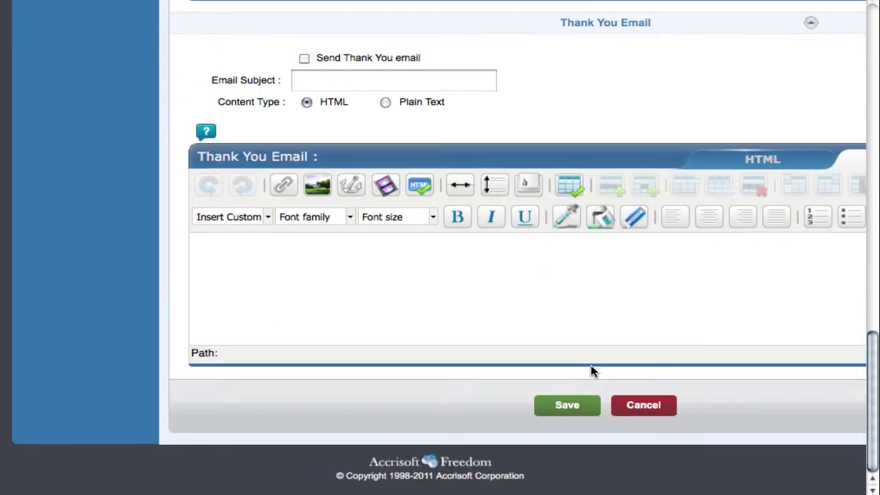
{"action": "left_click", "coordinate": [567, 405]}
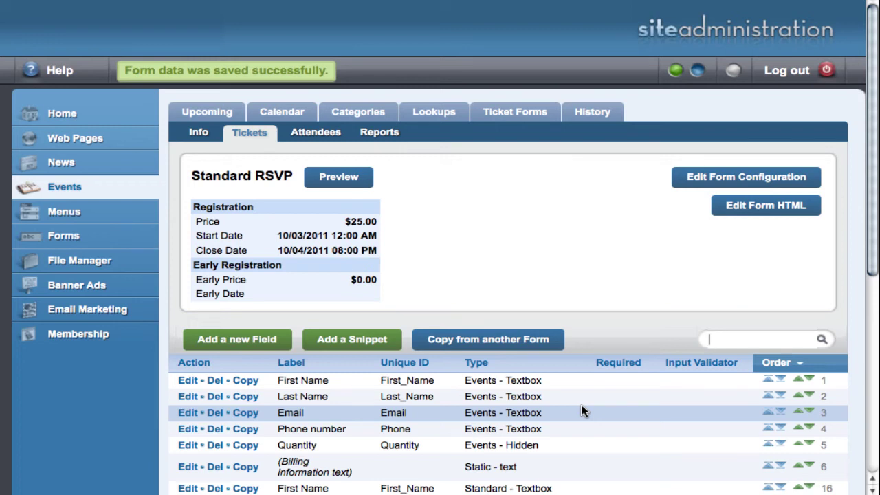
Step: Preview the ticket form, enter the registrant's name, billing address, Visa card number and CVV, and submit the registration
{"action": "left_click", "coordinate": [355, 180]}
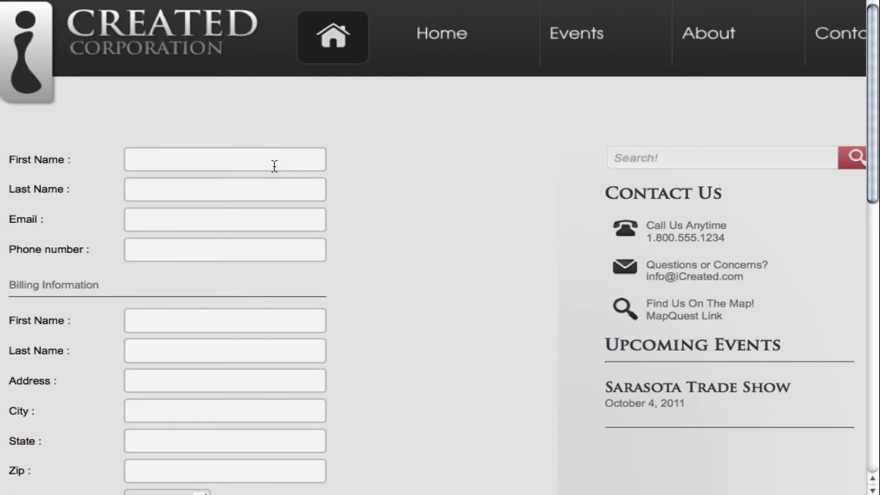
{"action": "left_click", "coordinate": [274, 166]}
{"action": "type", "text": "John"}
{"action": "key", "text": "Tab"}
{"action": "type", "text": "Smith"}
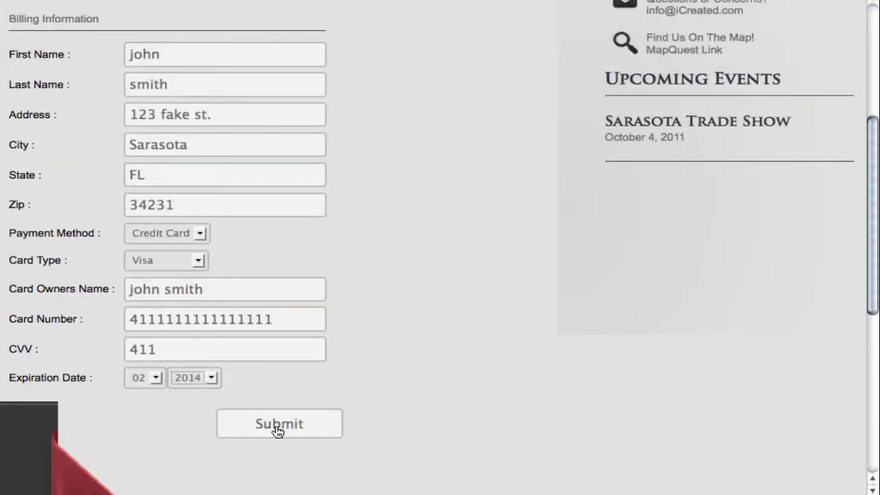
{"action": "left_click", "coordinate": [277, 429]}
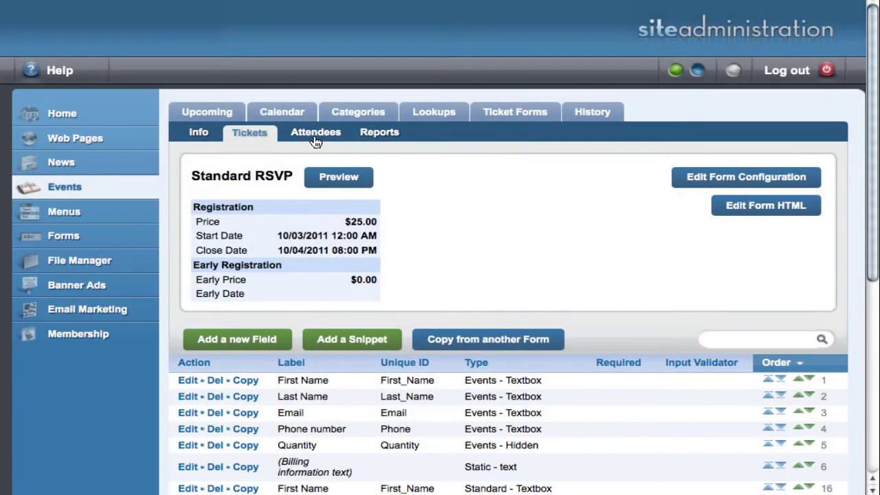
Step: Manually add a new attendee to the event with the attendee's first name, last name and e-mail, and save the entry
{"action": "left_click", "coordinate": [316, 134]}
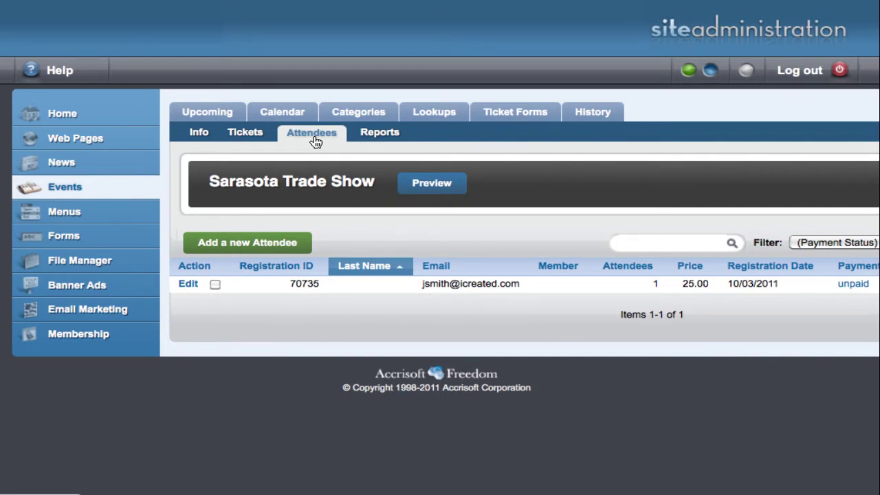
{"action": "left_click", "coordinate": [281, 244]}
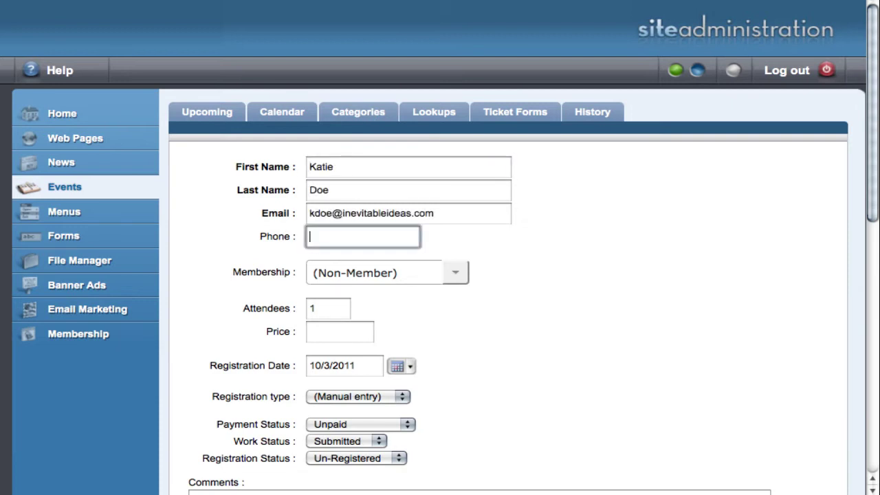
{"action": "scroll", "coordinate": [525, 227], "scroll_direction": "down", "scroll_amount": 10}
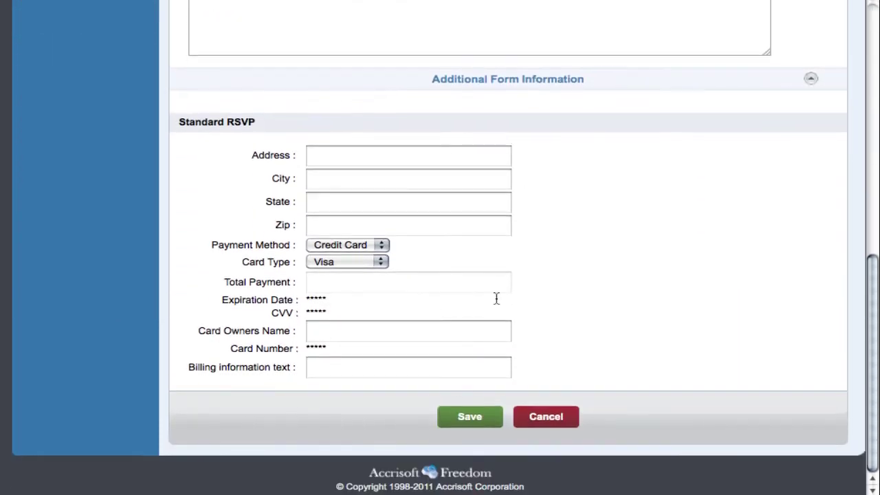
{"action": "left_click", "coordinate": [462, 412]}
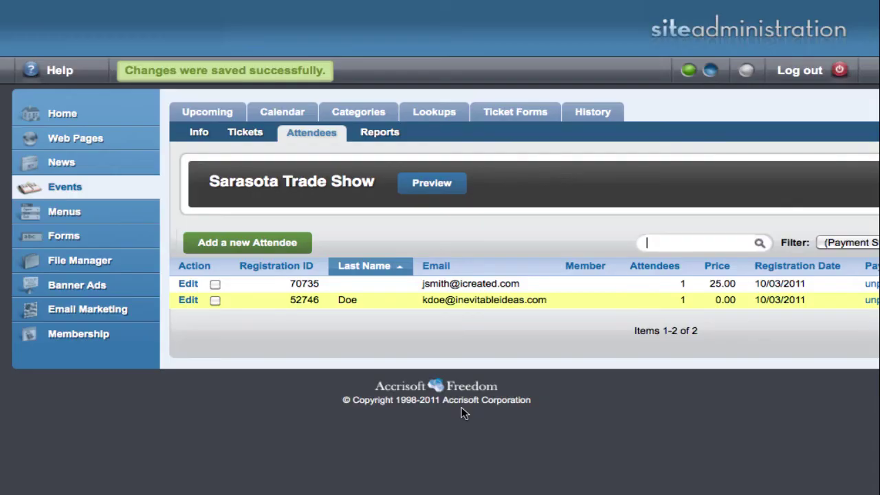
Step: Start a new report for the event and name it Sarasota Trade Show Report
{"action": "left_click", "coordinate": [380, 141]}
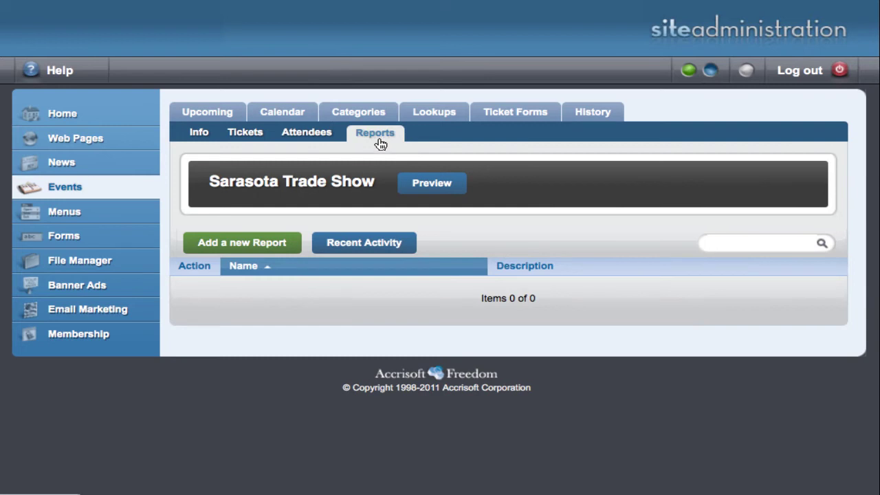
{"action": "left_click", "coordinate": [251, 242]}
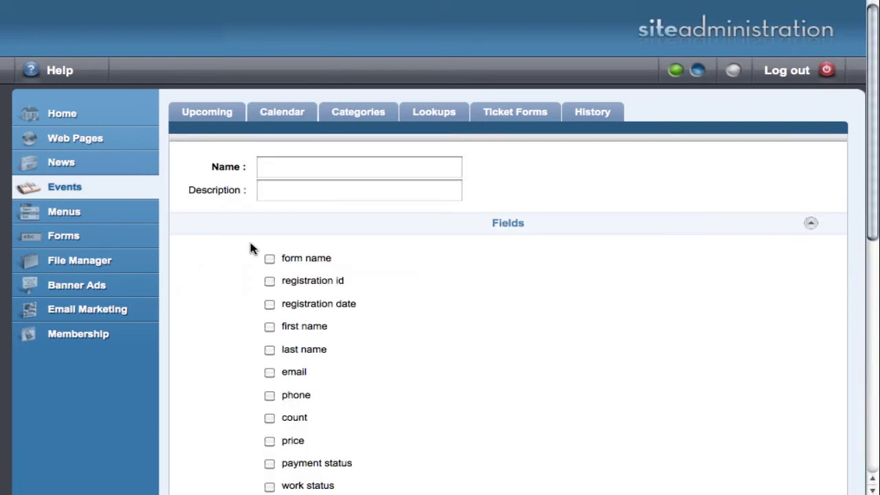
{"action": "left_click", "coordinate": [291, 176]}
{"action": "type", "text": "Sarasota "}
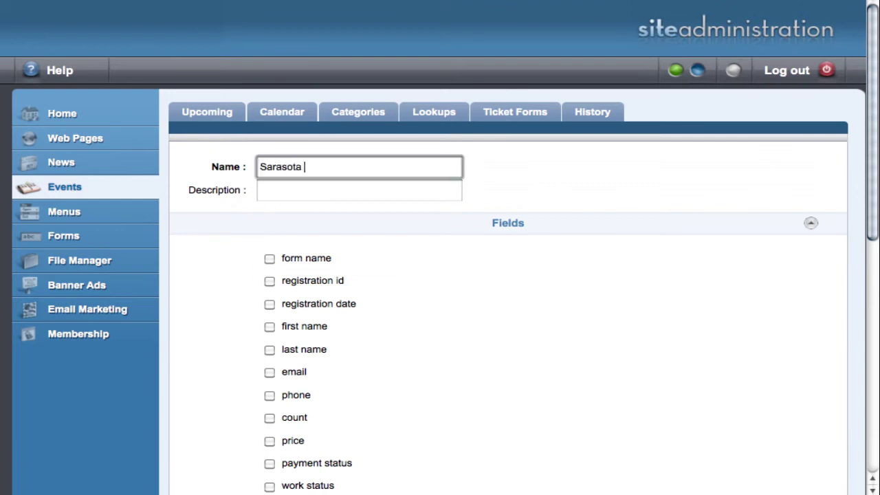
{"action": "type", "text": "Trade Show R"}
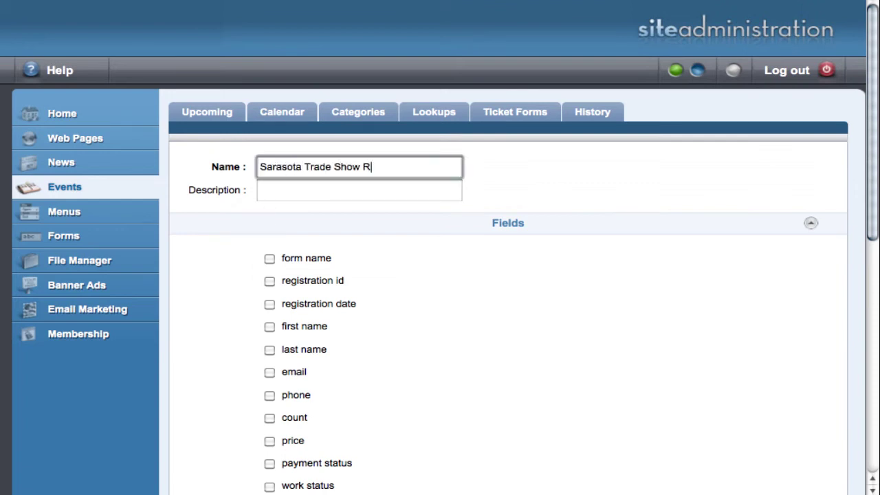
{"action": "type", "text": "eport"}
Step: Include the first name, last name, email and price fields in the report, save it, and view its contents
{"action": "left_click", "coordinate": [269, 327]}
{"action": "left_click", "coordinate": [270, 350]}
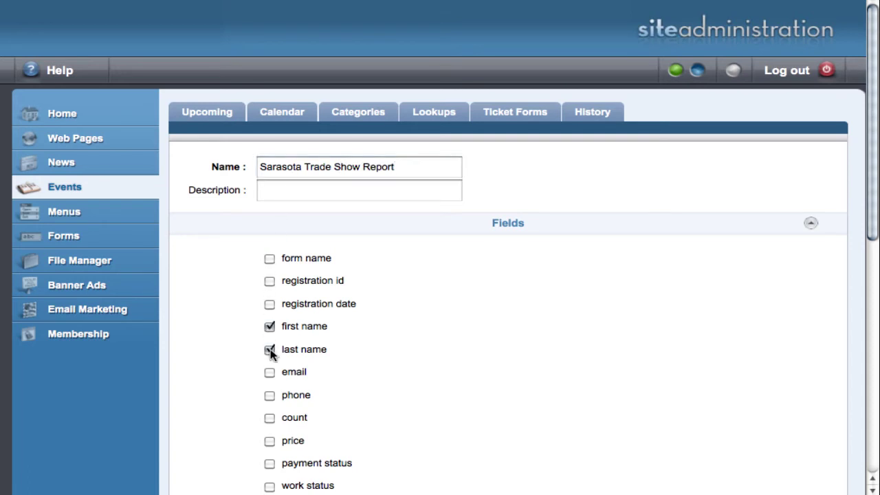
{"action": "scroll", "coordinate": [270, 371], "scroll_direction": "down", "scroll_amount": 4}
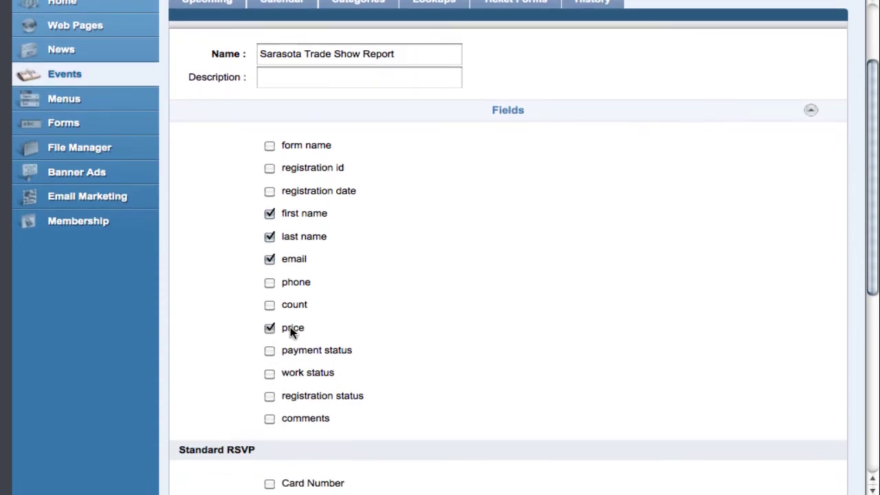
{"action": "scroll", "coordinate": [406, 349], "scroll_direction": "down", "scroll_amount": 13}
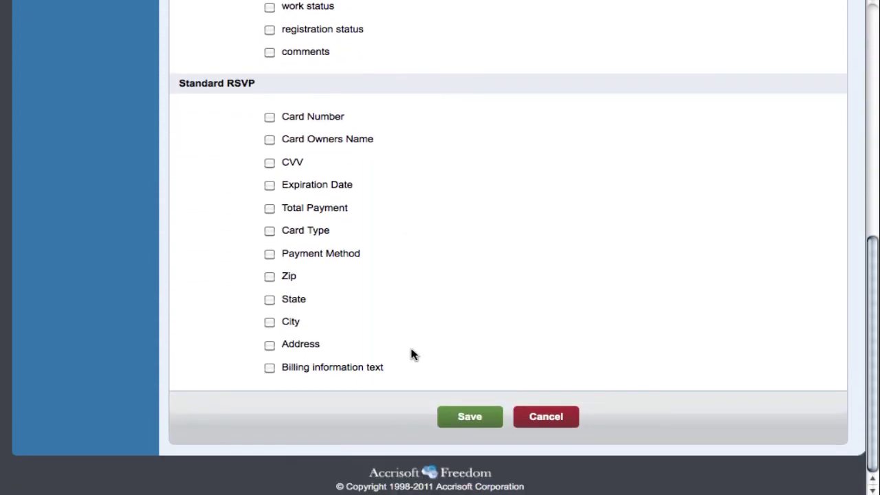
{"action": "left_click", "coordinate": [468, 417]}
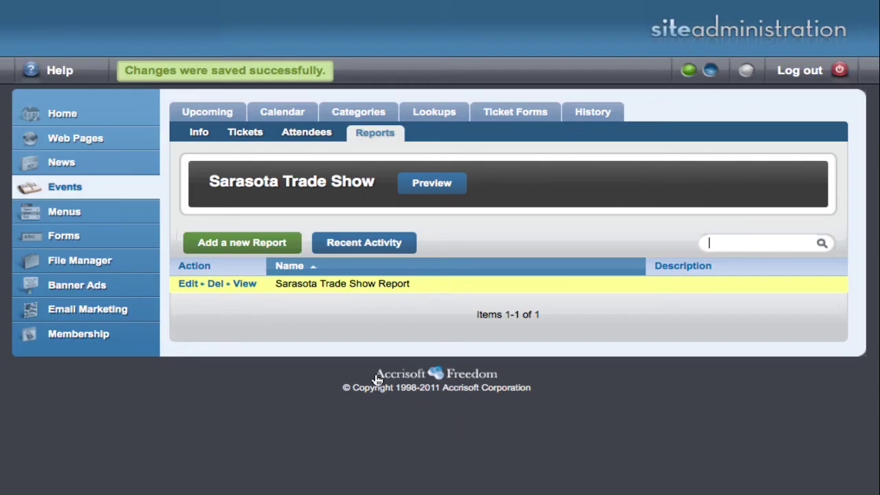
{"action": "left_click", "coordinate": [245, 284]}
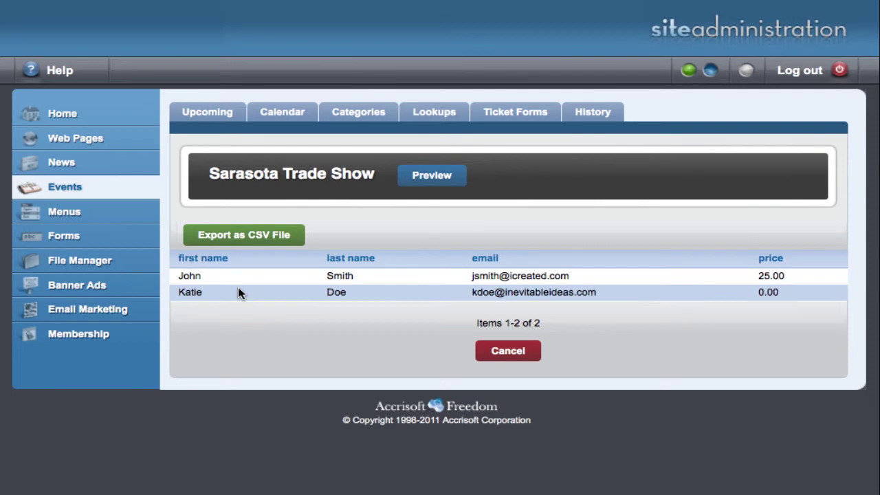
{"action": "left_click", "coordinate": [517, 355]}
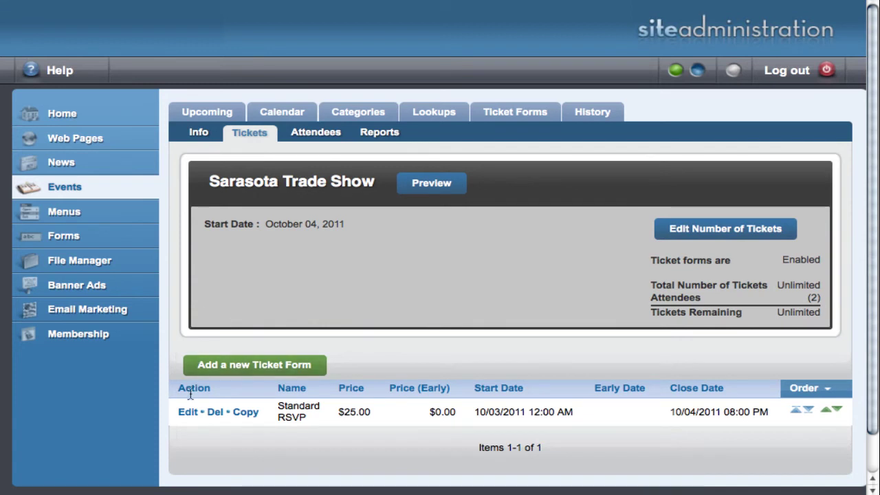
Step: Open the event's Standard RSVP ticket form and add a new custom field with the unique ID Options
{"action": "left_click", "coordinate": [189, 412]}
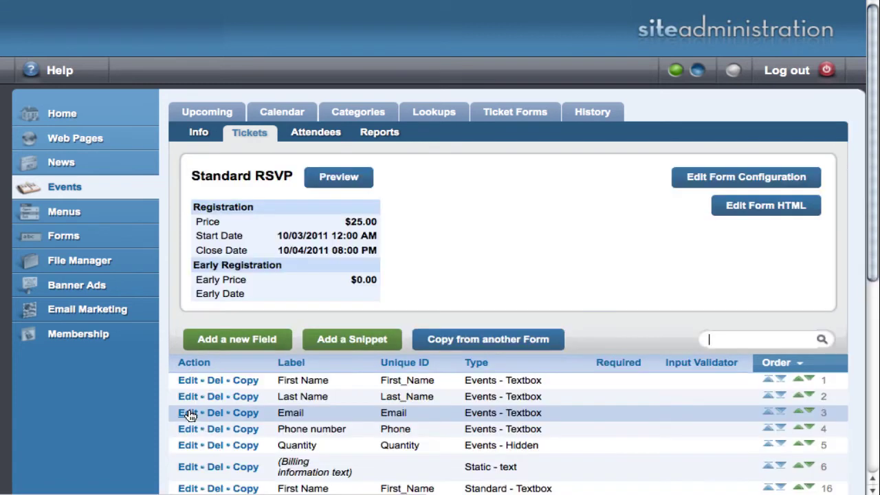
{"action": "scroll", "coordinate": [189, 415], "scroll_direction": "down", "scroll_amount": 5}
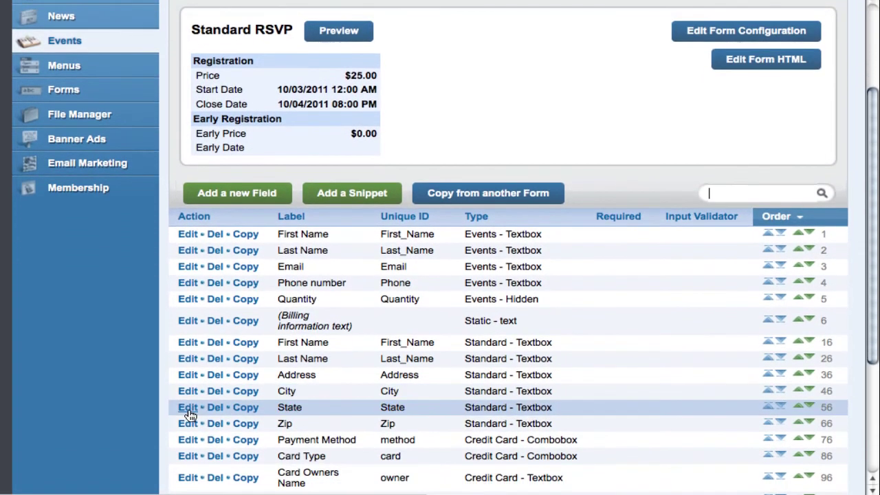
{"action": "scroll", "coordinate": [189, 413], "scroll_direction": "down", "scroll_amount": 2}
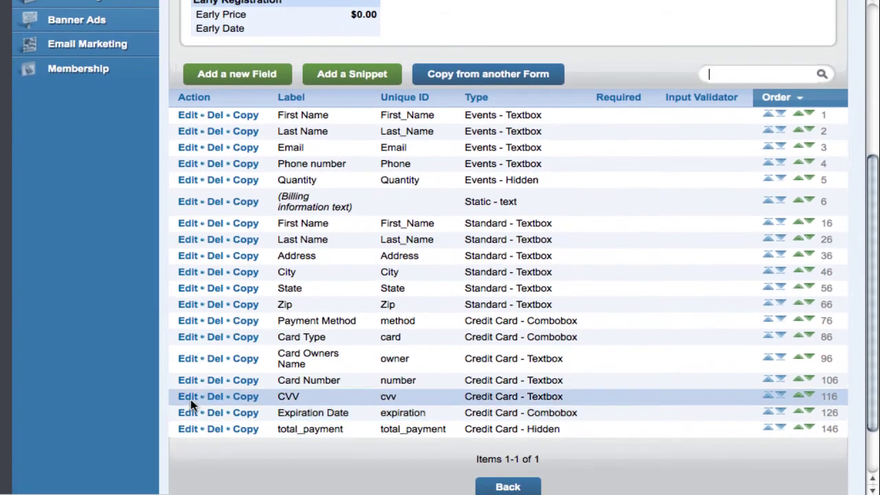
{"action": "left_click", "coordinate": [273, 75]}
{"action": "left_click", "coordinate": [287, 197]}
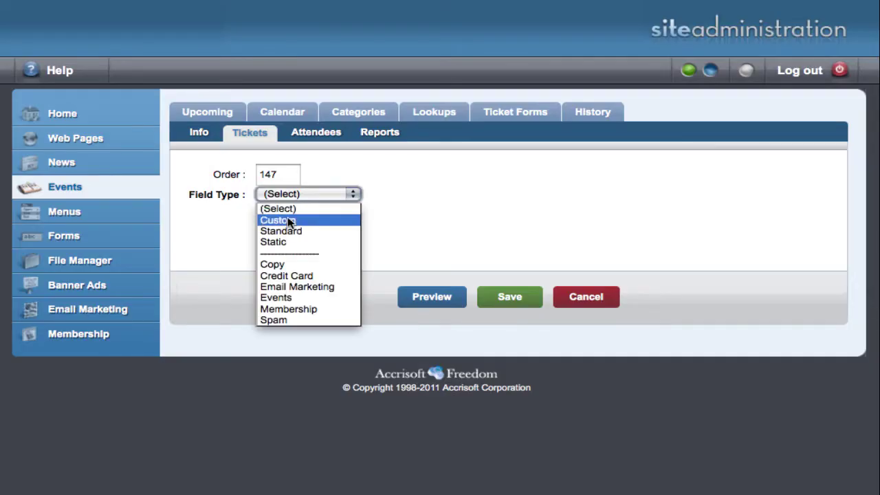
{"action": "left_click", "coordinate": [287, 217]}
{"action": "left_click", "coordinate": [287, 221]}
{"action": "type", "text": "Options"}
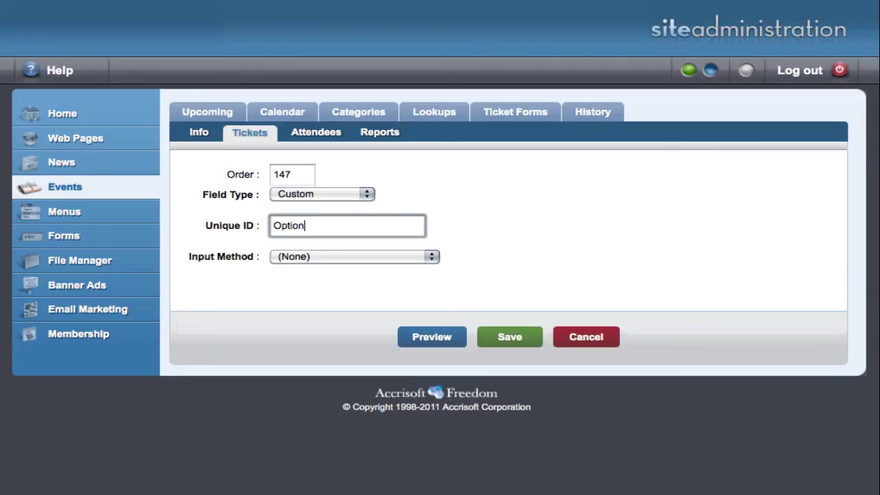
Step: Make the new field a Checkgroup labelled Meal and include price and quantities in its options list
{"action": "left_click", "coordinate": [311, 257]}
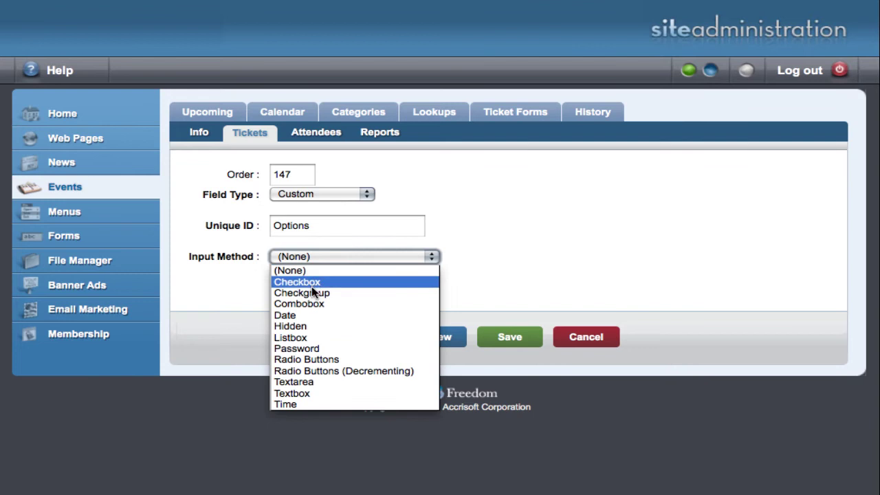
{"action": "left_click", "coordinate": [313, 293]}
{"action": "scroll", "coordinate": [314, 290], "scroll_direction": "down", "scroll_amount": 4}
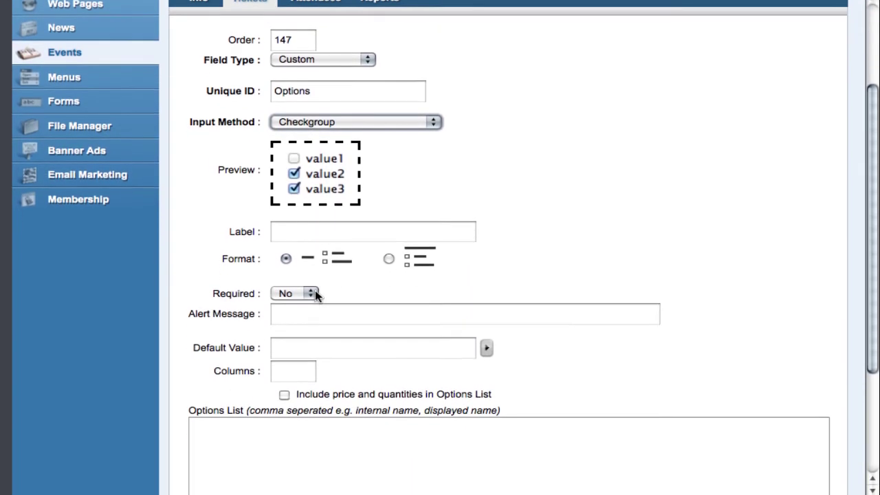
{"action": "left_click", "coordinate": [311, 233]}
{"action": "type", "text": "Meal"}
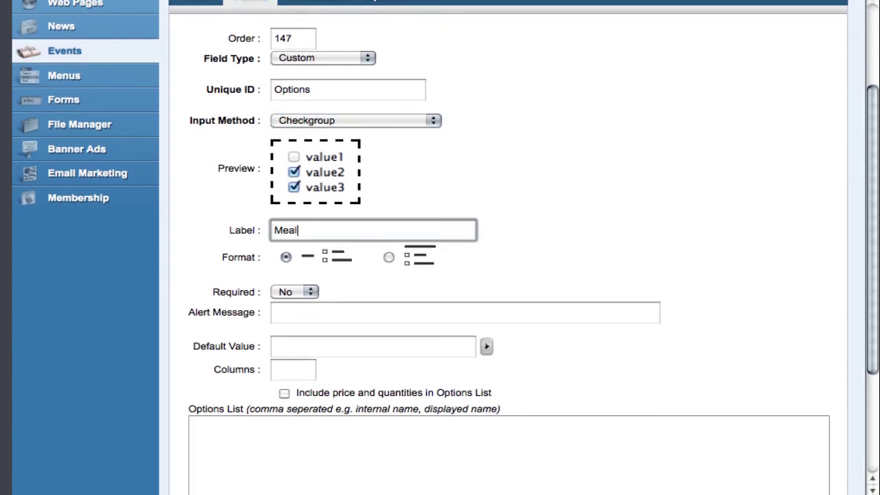
{"action": "scroll", "coordinate": [282, 264], "scroll_direction": "down", "scroll_amount": 3}
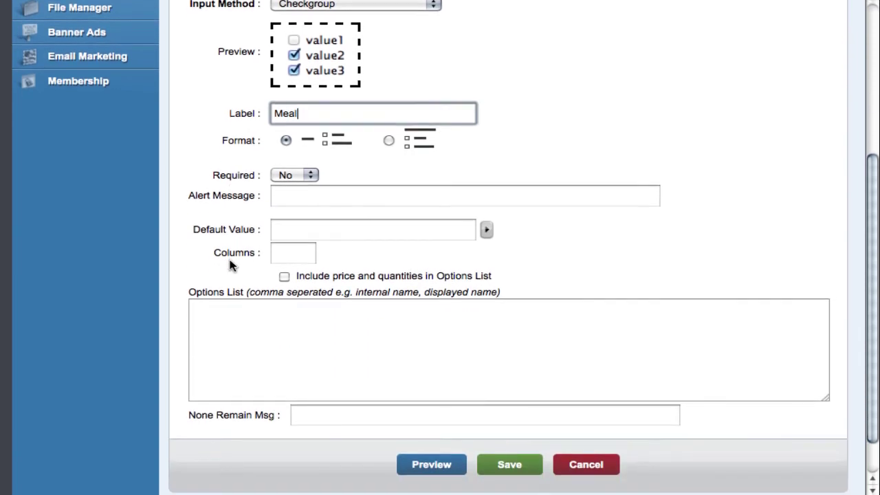
{"action": "left_click", "coordinate": [284, 276]}
{"action": "scroll", "coordinate": [231, 287], "scroll_direction": "down", "scroll_amount": 3}
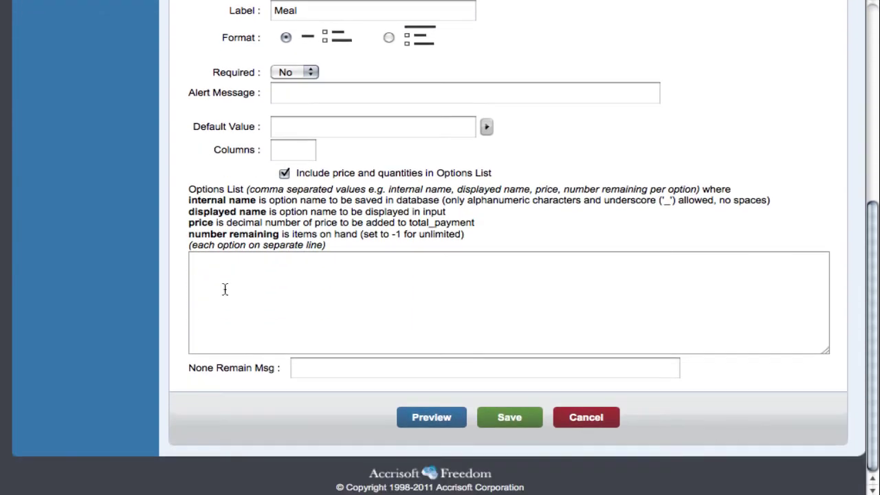
Step: Enter the options "Steak,Steak is $5 extra,5,10" and "Chicken,Chicken,0,-1" on separate lines and save the Meal field
{"action": "left_click", "coordinate": [226, 289]}
{"action": "type", "text": "Steak,"}
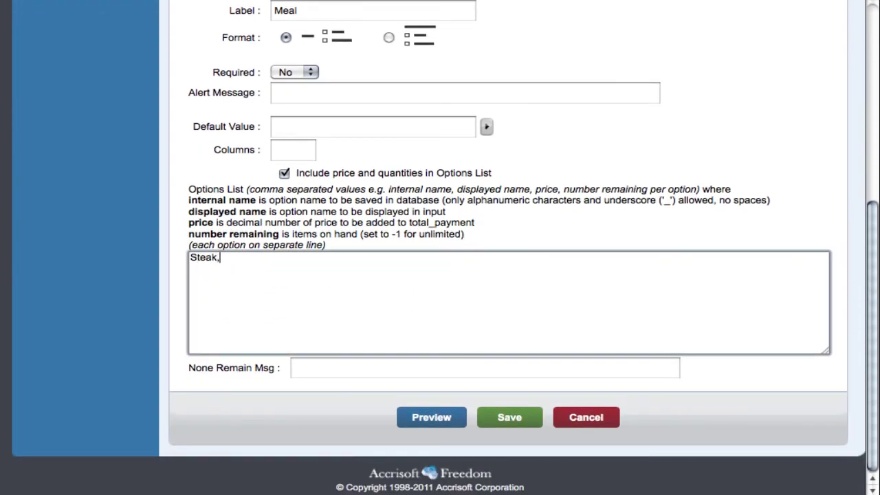
{"action": "type", "text": "Steak is $5"}
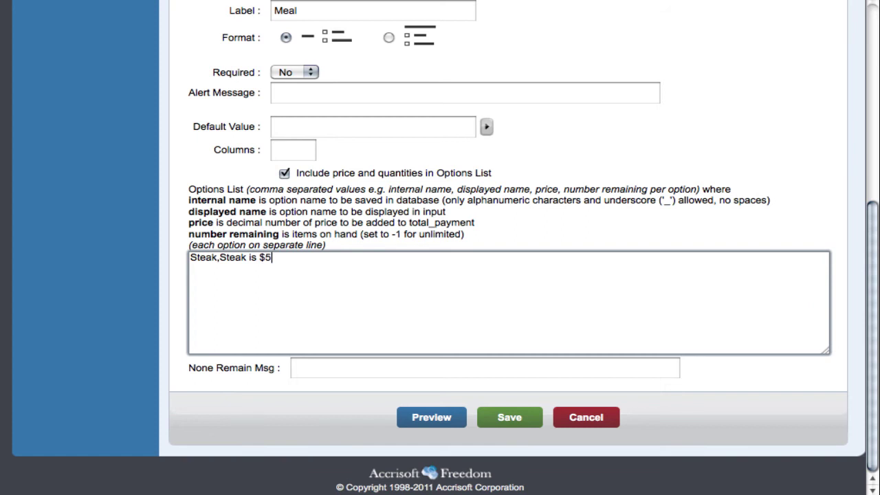
{"action": "type", "text": " extra, 5,10"}
{"action": "key", "text": "Return"}
{"action": "type", "text": "Chick,"}
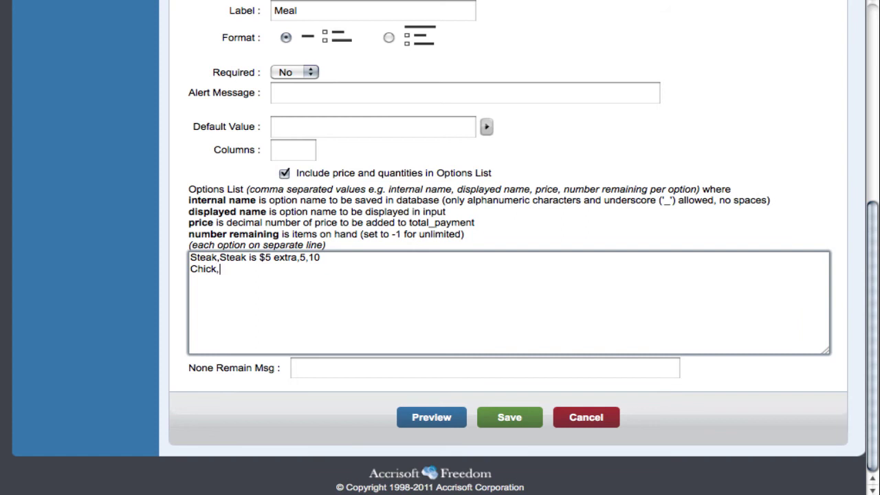
{"action": "key", "text": "BackSpace"}
{"action": "type", "text": "en,Chicken,0,-1"}
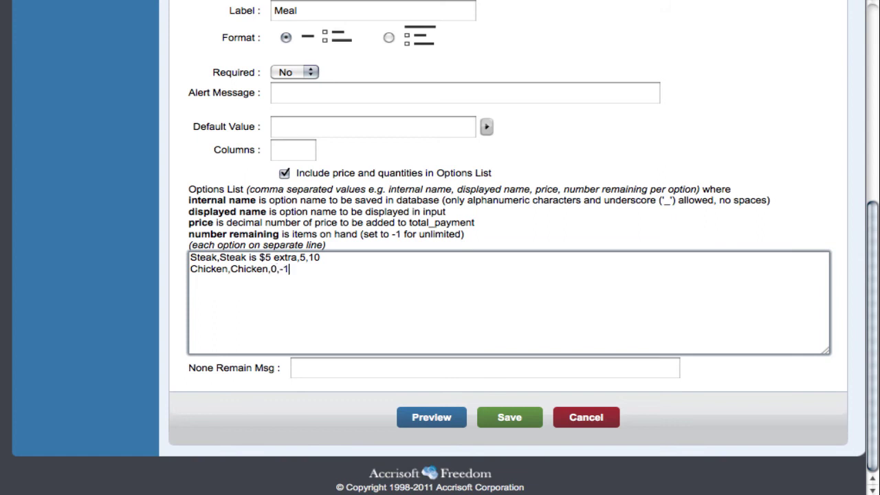
{"action": "left_click", "coordinate": [515, 419]}
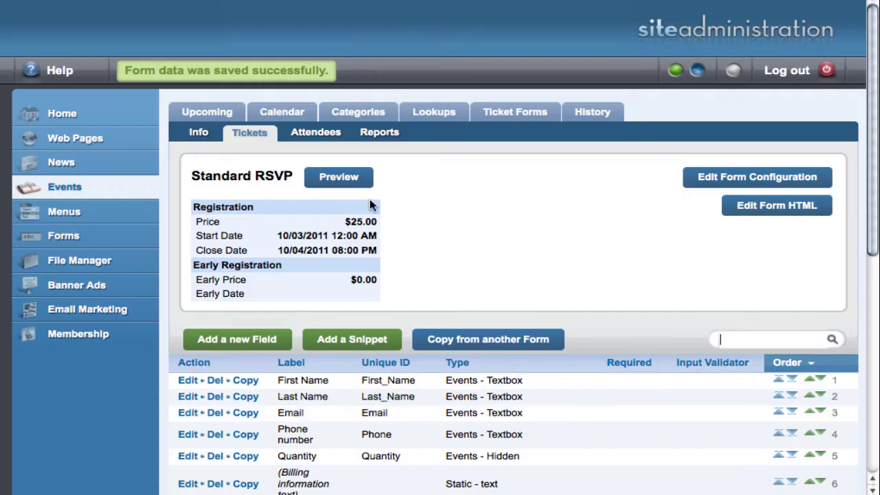
Step: Preview the ticket form and select the steak option for the meal
{"action": "left_click", "coordinate": [339, 177]}
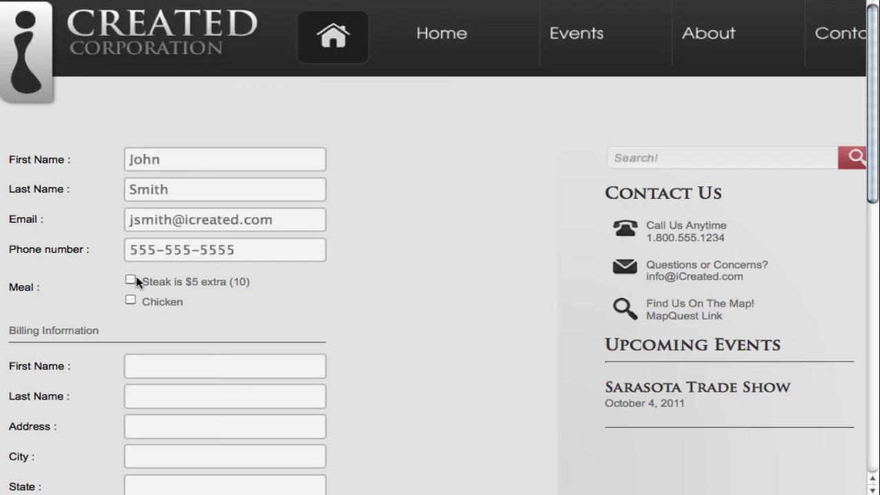
{"action": "left_click", "coordinate": [130, 279]}
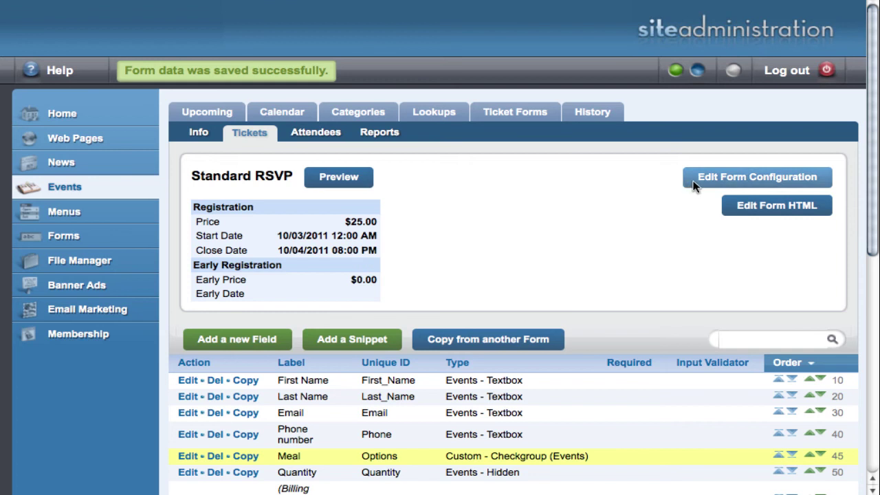
Step: Set the form's early registration to price 10 before 10/4/2011 at 10 am, and save the form configuration
{"action": "left_click", "coordinate": [694, 184]}
{"action": "scroll", "coordinate": [627, 212], "scroll_direction": "down", "scroll_amount": 3}
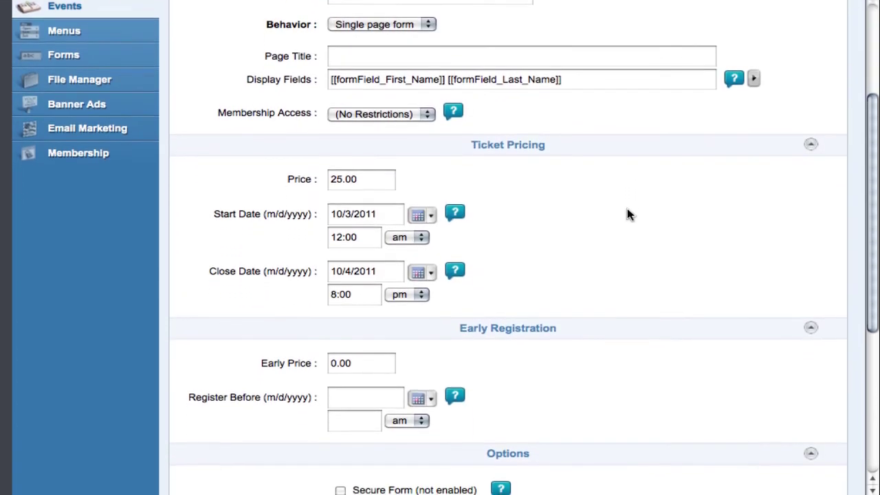
{"action": "scroll", "coordinate": [626, 215], "scroll_direction": "down", "scroll_amount": 1}
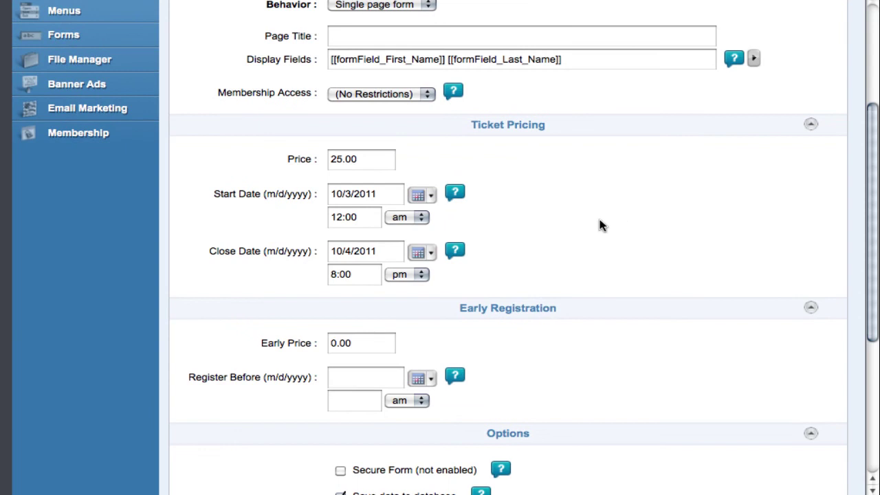
{"action": "left_click", "coordinate": [377, 342]}
{"action": "type", "text": "10"}
{"action": "key", "text": "Tab"}
{"action": "key", "text": "Tab"}
{"action": "type", "text": "10"}
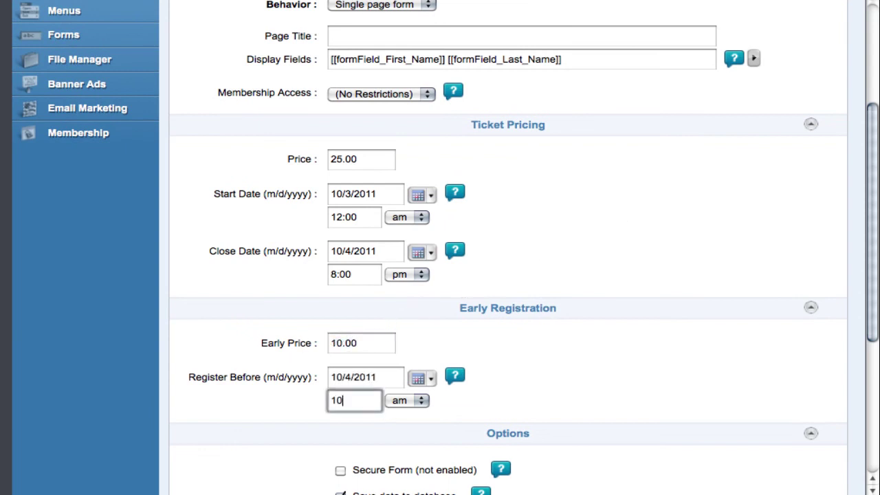
{"action": "scroll", "coordinate": [249, 422], "scroll_direction": "down", "scroll_amount": 5}
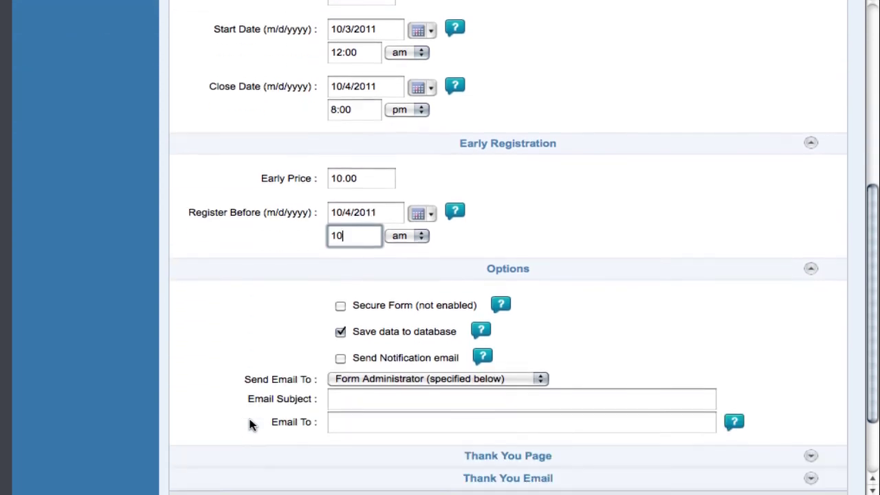
{"action": "scroll", "coordinate": [249, 422], "scroll_direction": "down", "scroll_amount": 3}
{"action": "left_click", "coordinate": [447, 421]}
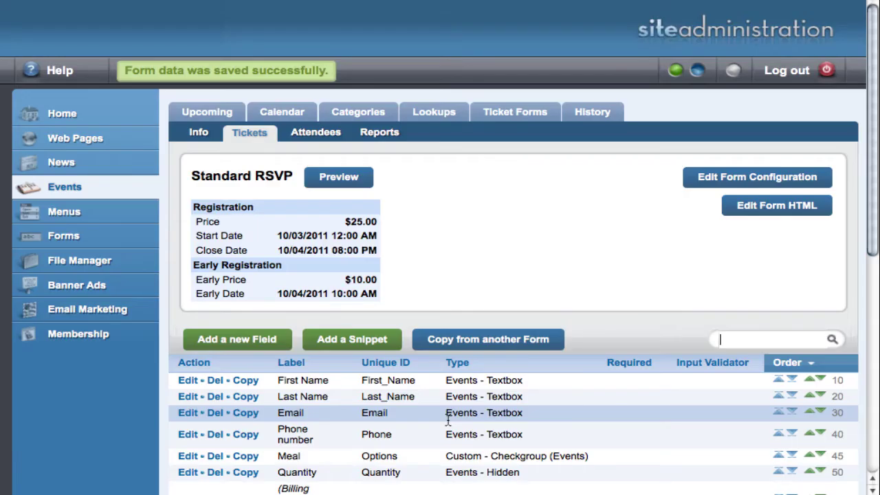
Step: Open the ticket forms of the upcoming Sarasota Trade Show event and duplicate the Standard RSVP form
{"action": "left_click", "coordinate": [207, 114]}
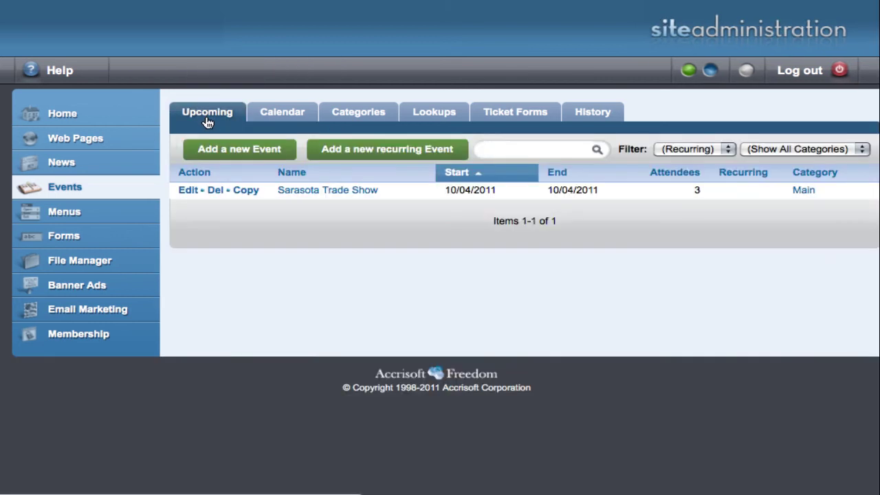
{"action": "left_click", "coordinate": [217, 180]}
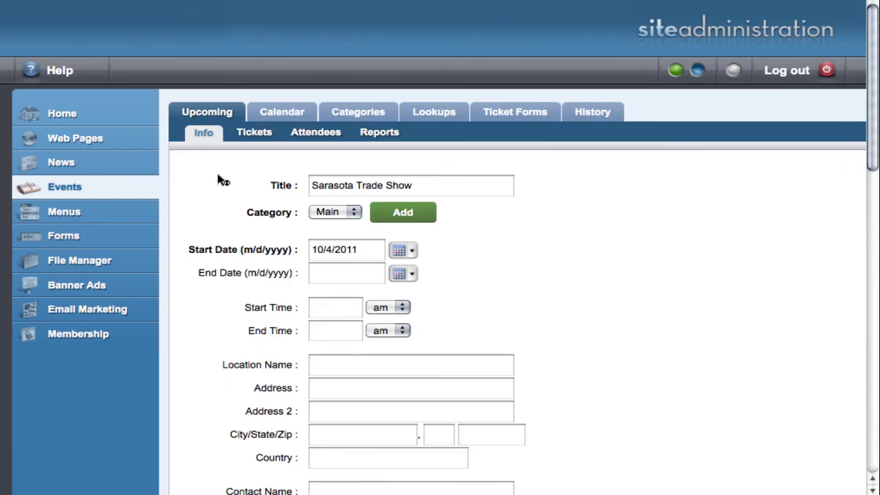
{"action": "left_click", "coordinate": [262, 138]}
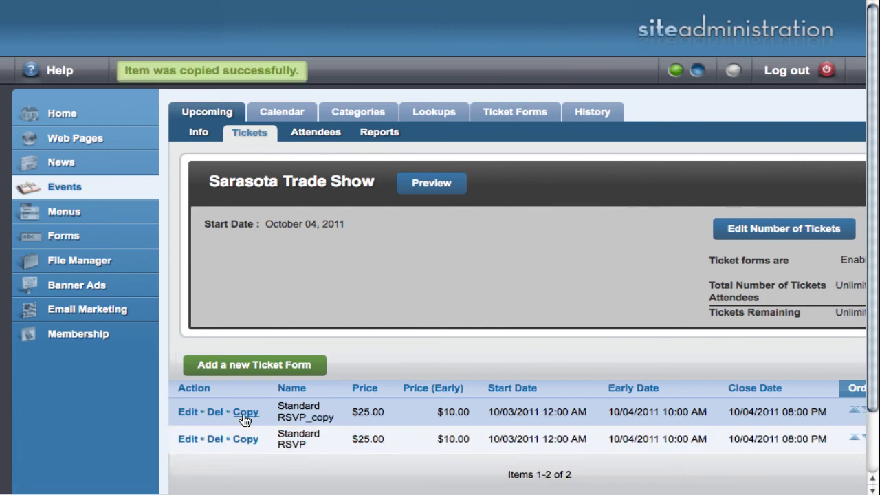
Step: Open the configuration of the copied Standard RSVP ticket form and rename it "Member RSVP"
{"action": "left_click", "coordinate": [189, 414]}
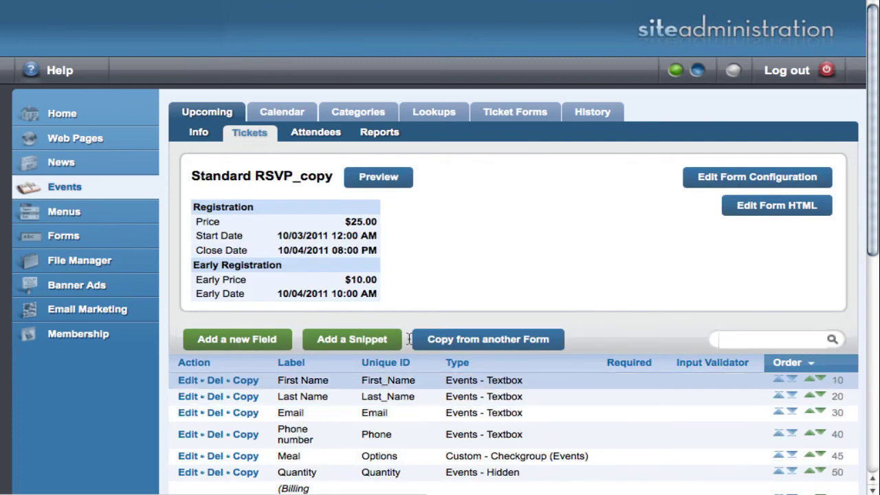
{"action": "left_click", "coordinate": [731, 175]}
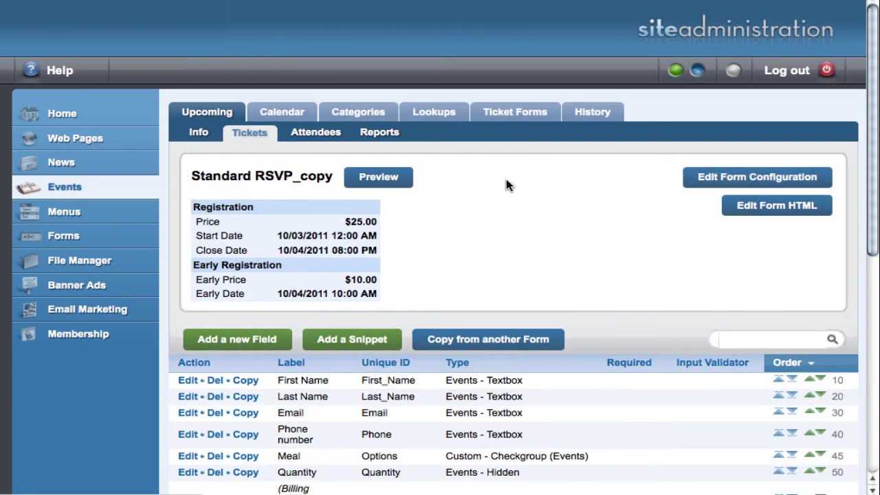
{"action": "triple_click", "coordinate": [429, 176]}
{"action": "type", "text": "Member RSVP"}
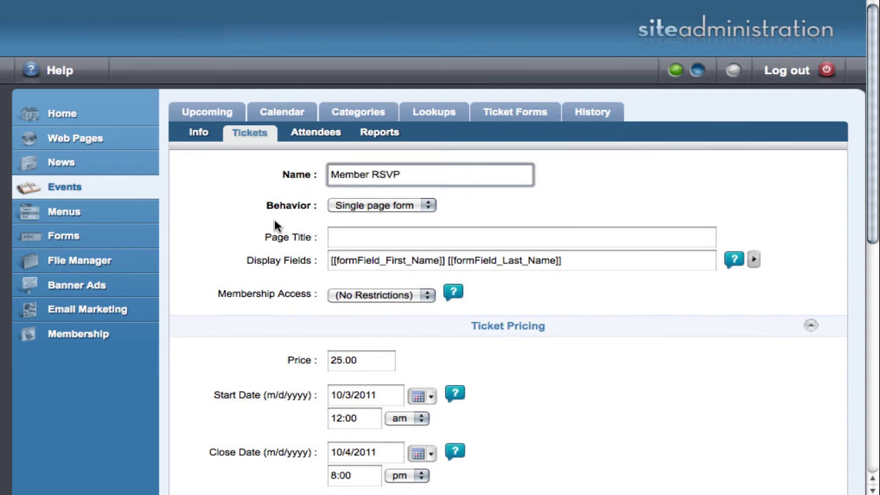
Step: Restrict the form's membership access to Members, set the regular ticket price to 10.00, and save the form configuration
{"action": "left_click", "coordinate": [356, 295]}
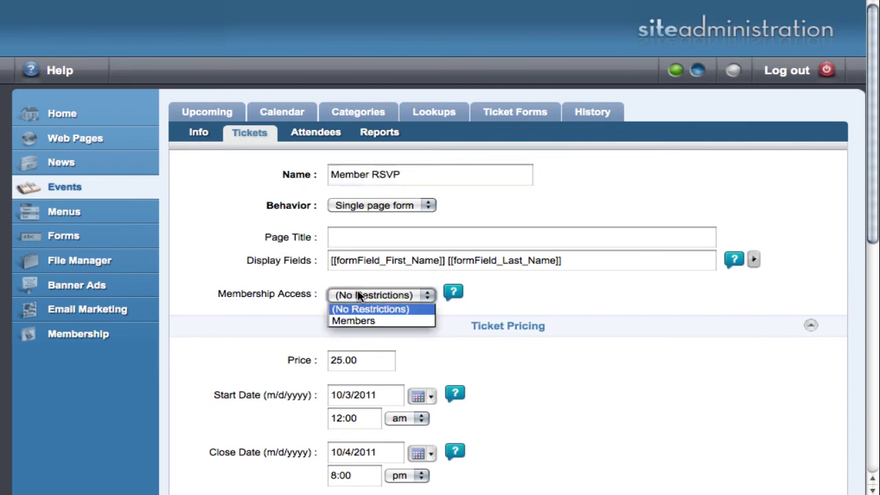
{"action": "left_click", "coordinate": [382, 321]}
{"action": "triple_click", "coordinate": [371, 359]}
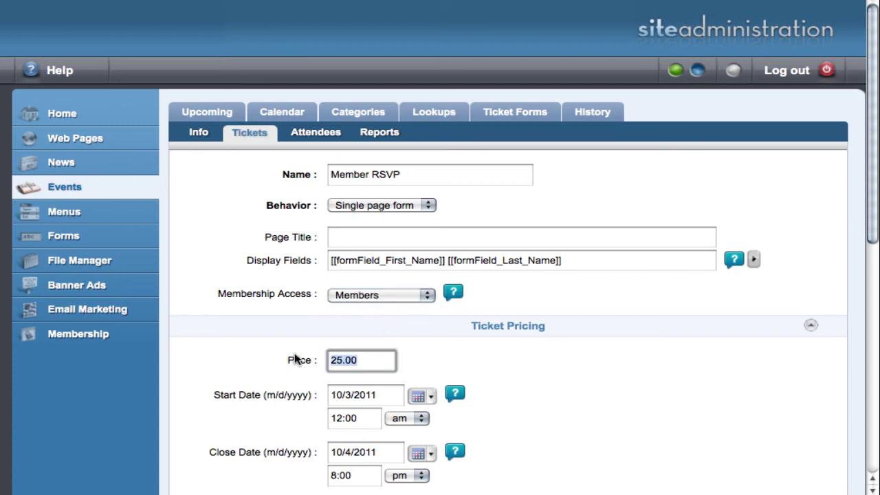
{"action": "type", "text": "10.00"}
{"action": "scroll", "coordinate": [295, 359], "scroll_direction": "down", "scroll_amount": 3}
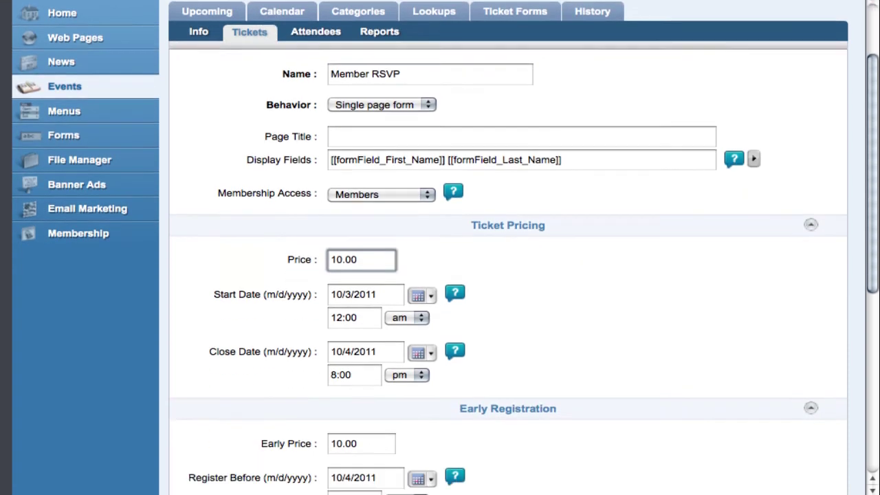
{"action": "scroll", "coordinate": [483, 438], "scroll_direction": "down", "scroll_amount": 10}
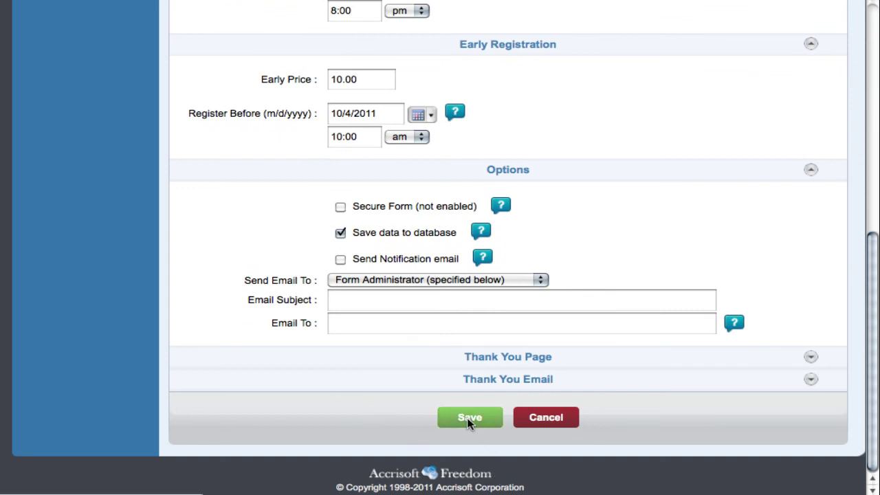
{"action": "left_click", "coordinate": [469, 419]}
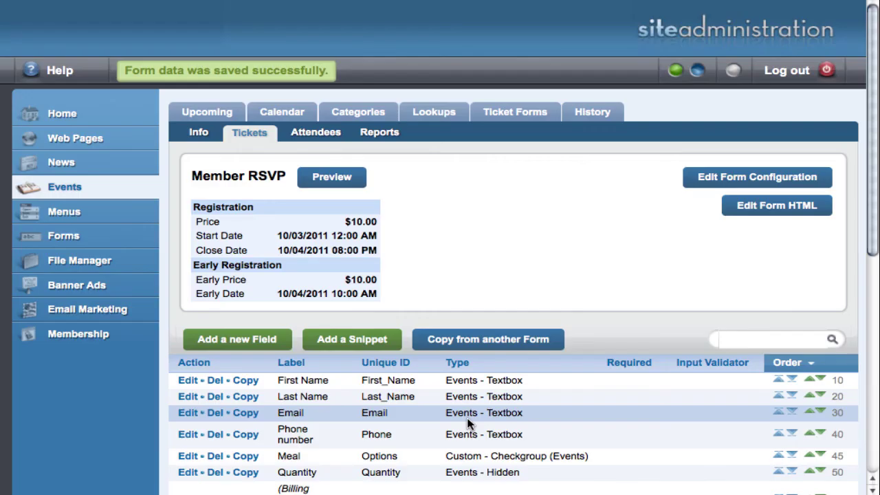